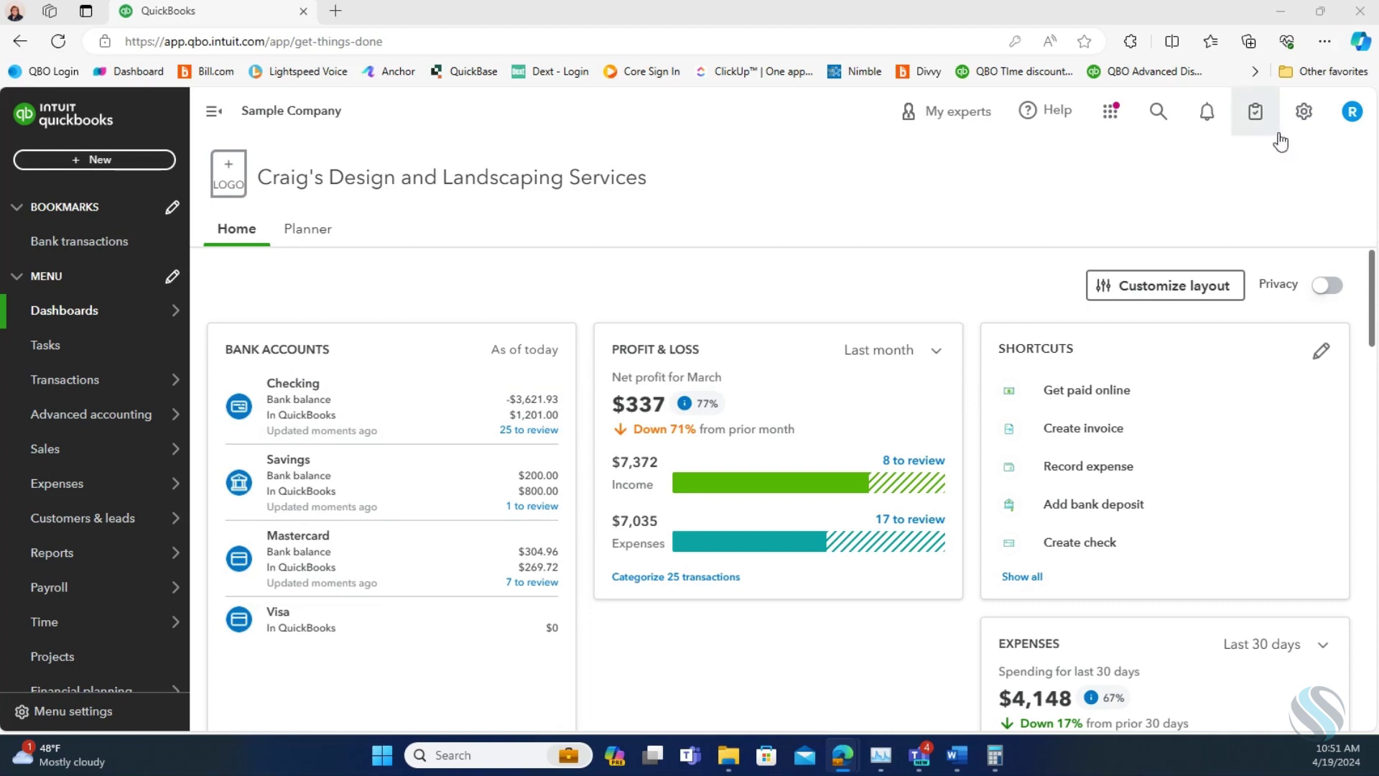
Step: Open the company's advanced account settings and go to the Categories section
left_click(1304, 113)
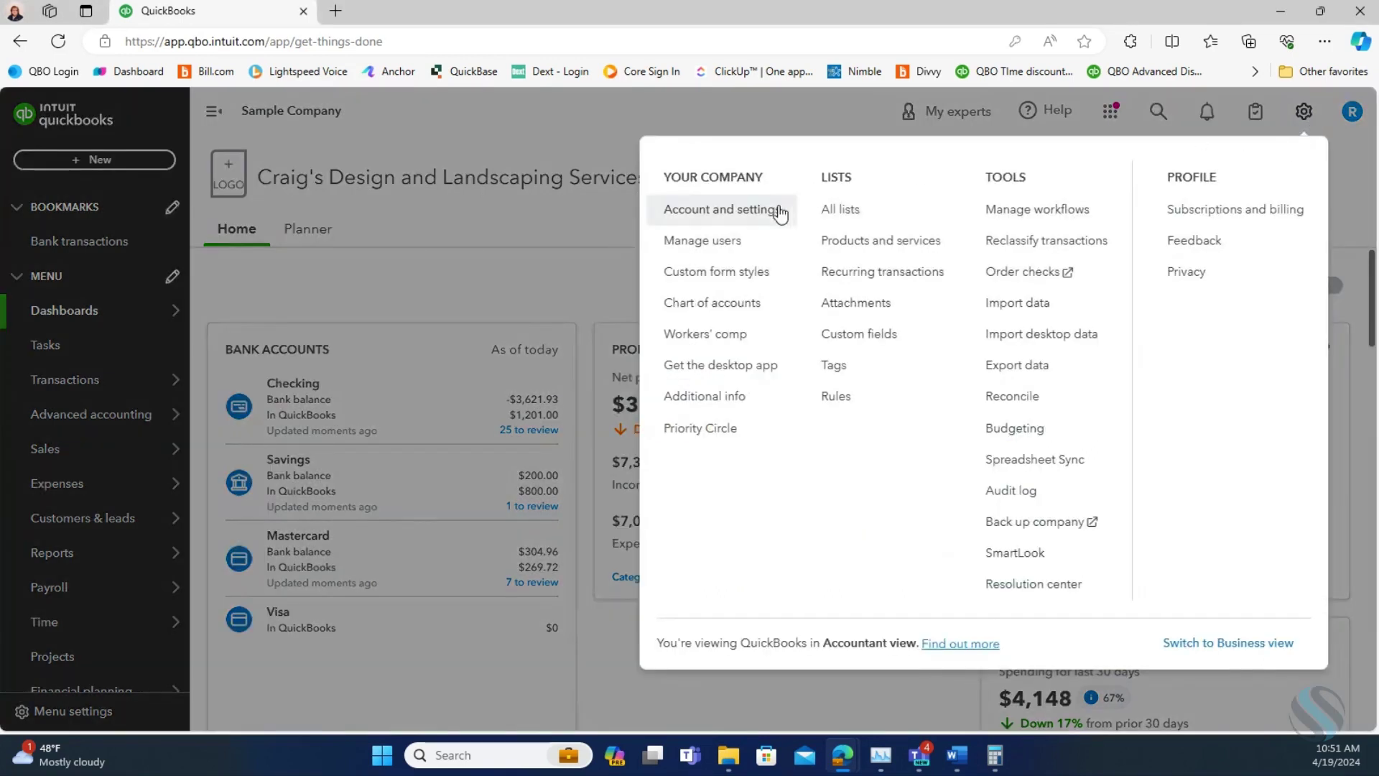
left_click(728, 223)
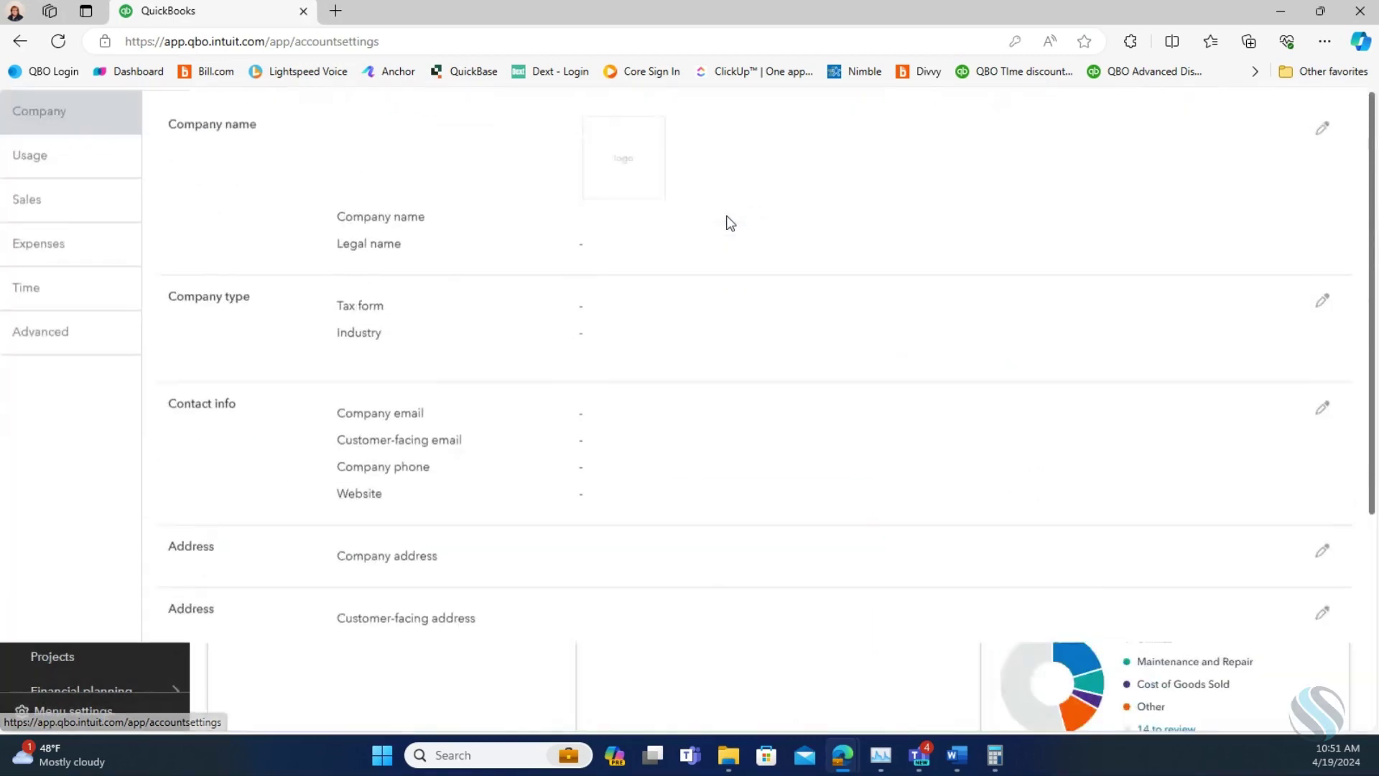
left_click(24, 425)
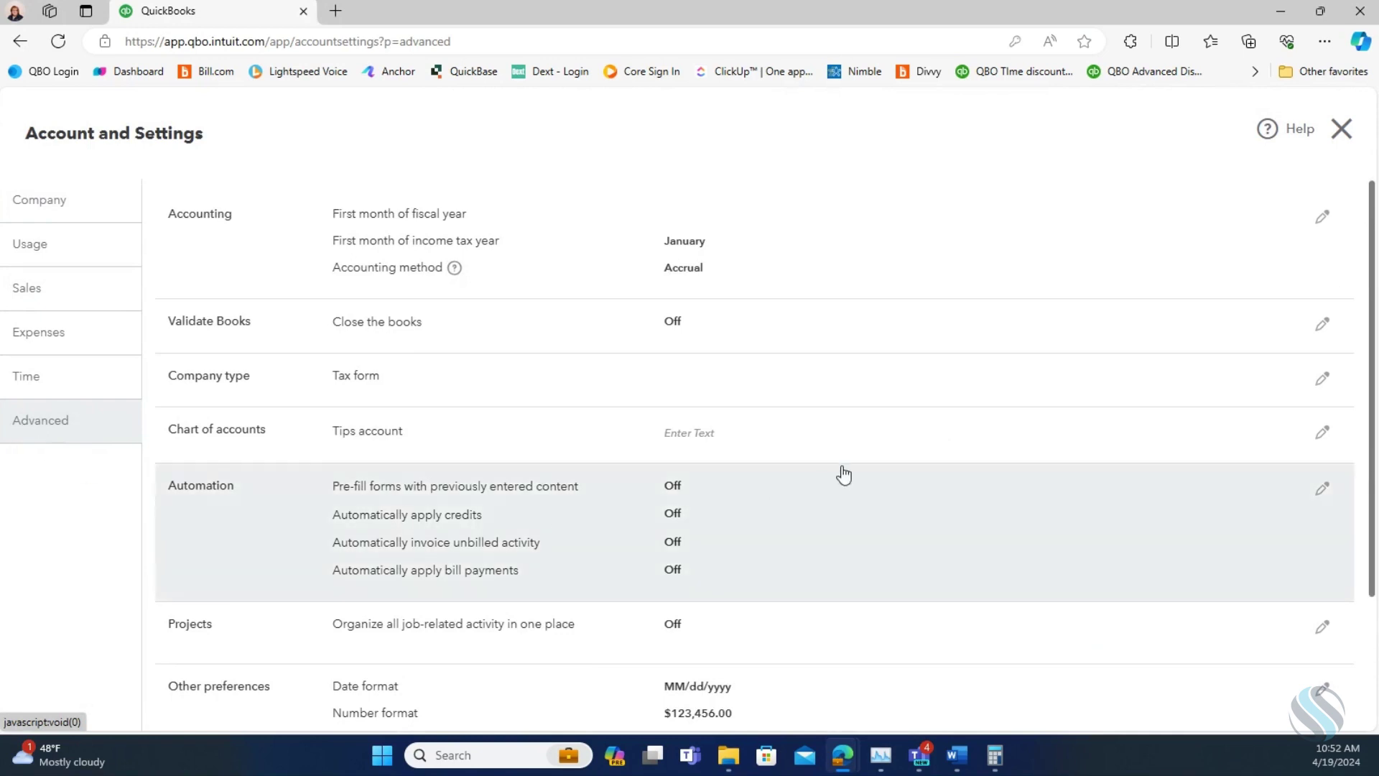
scroll(625, 650, "down", 3)
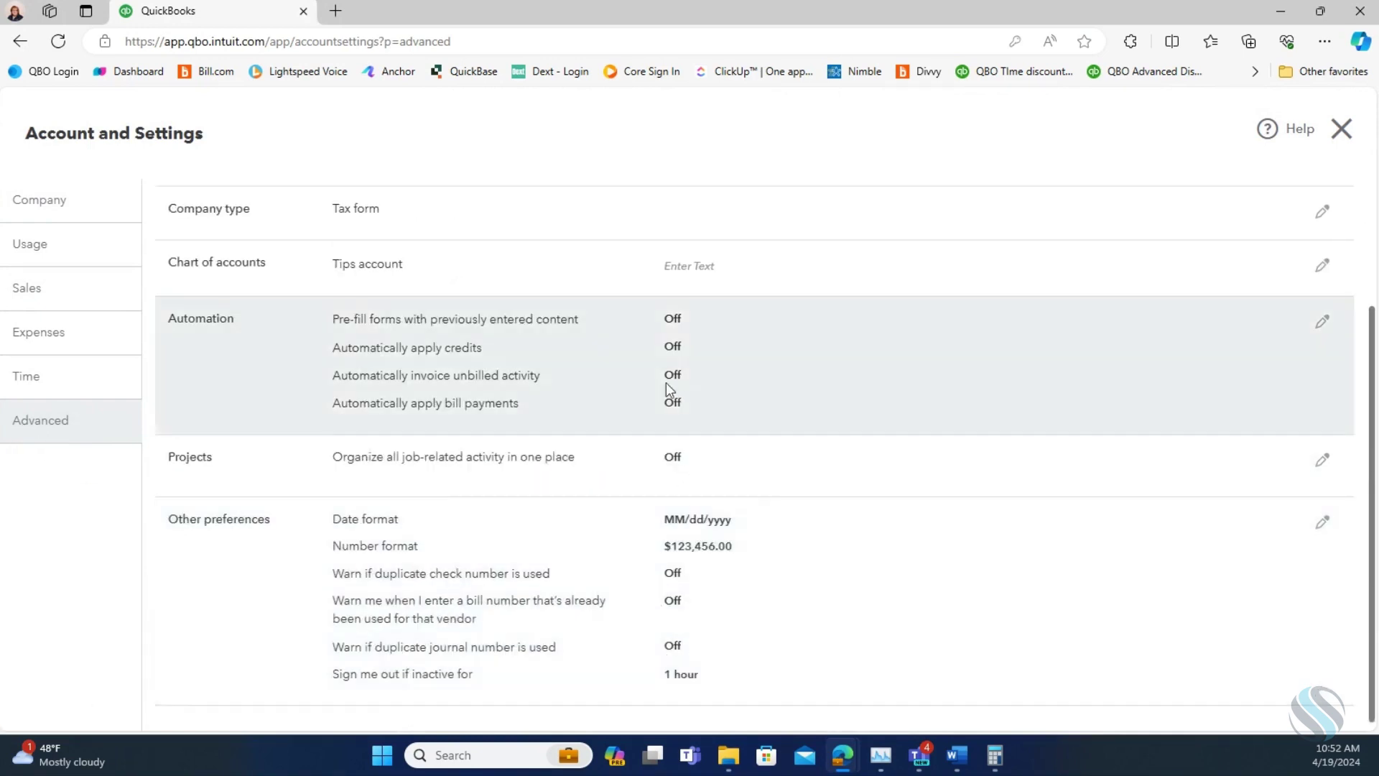
scroll(528, 544, "down", 1)
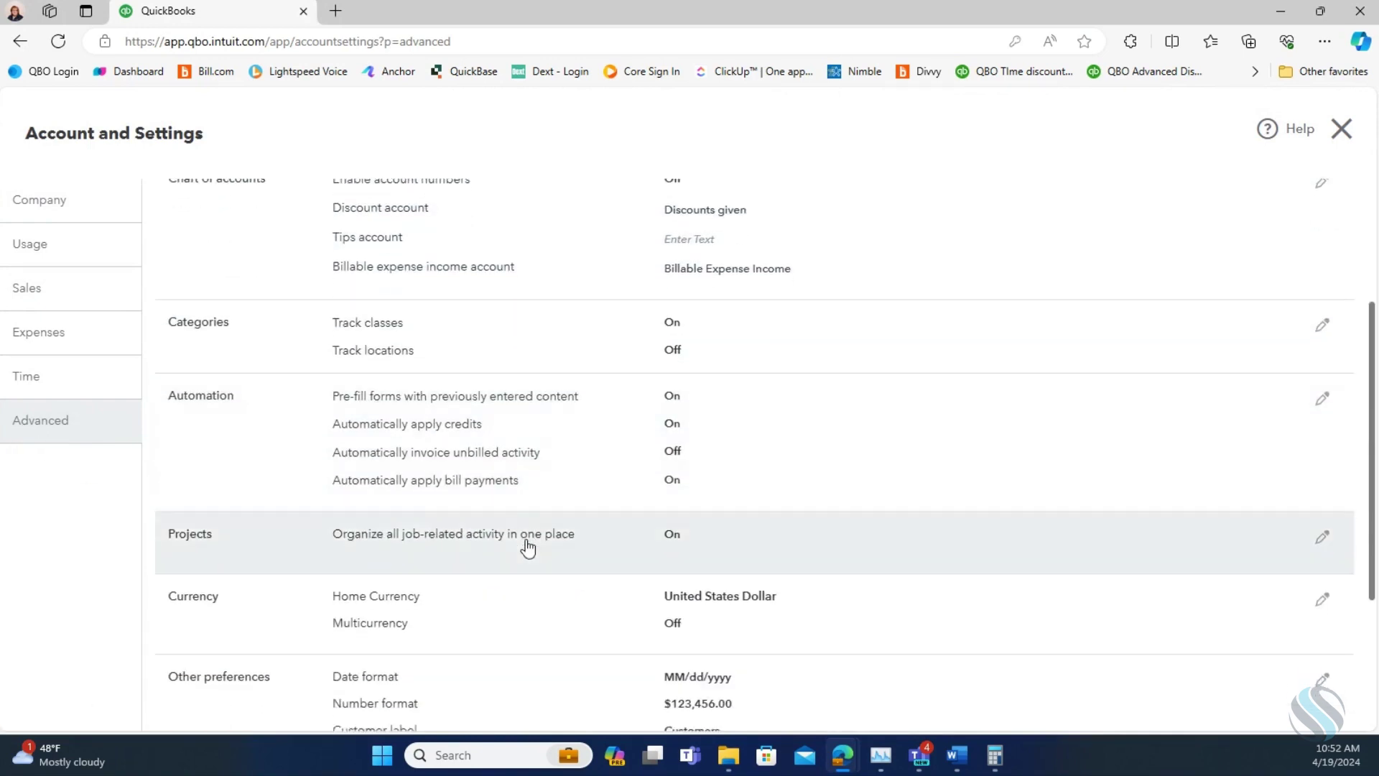
scroll(529, 543, "up", 1)
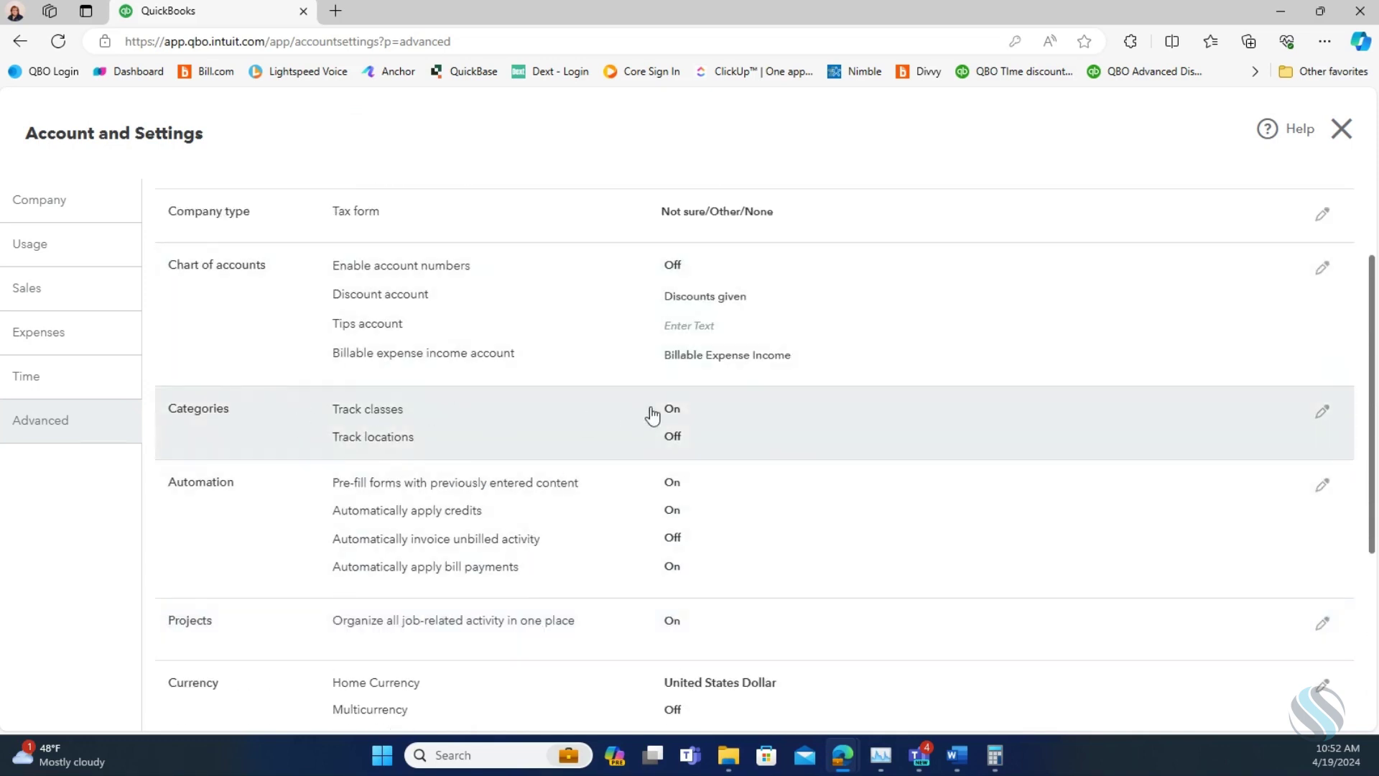
Step: Set class assignment to "One to each row in transaction" in the Categories settings, save, and close the account settings
left_click(1323, 417)
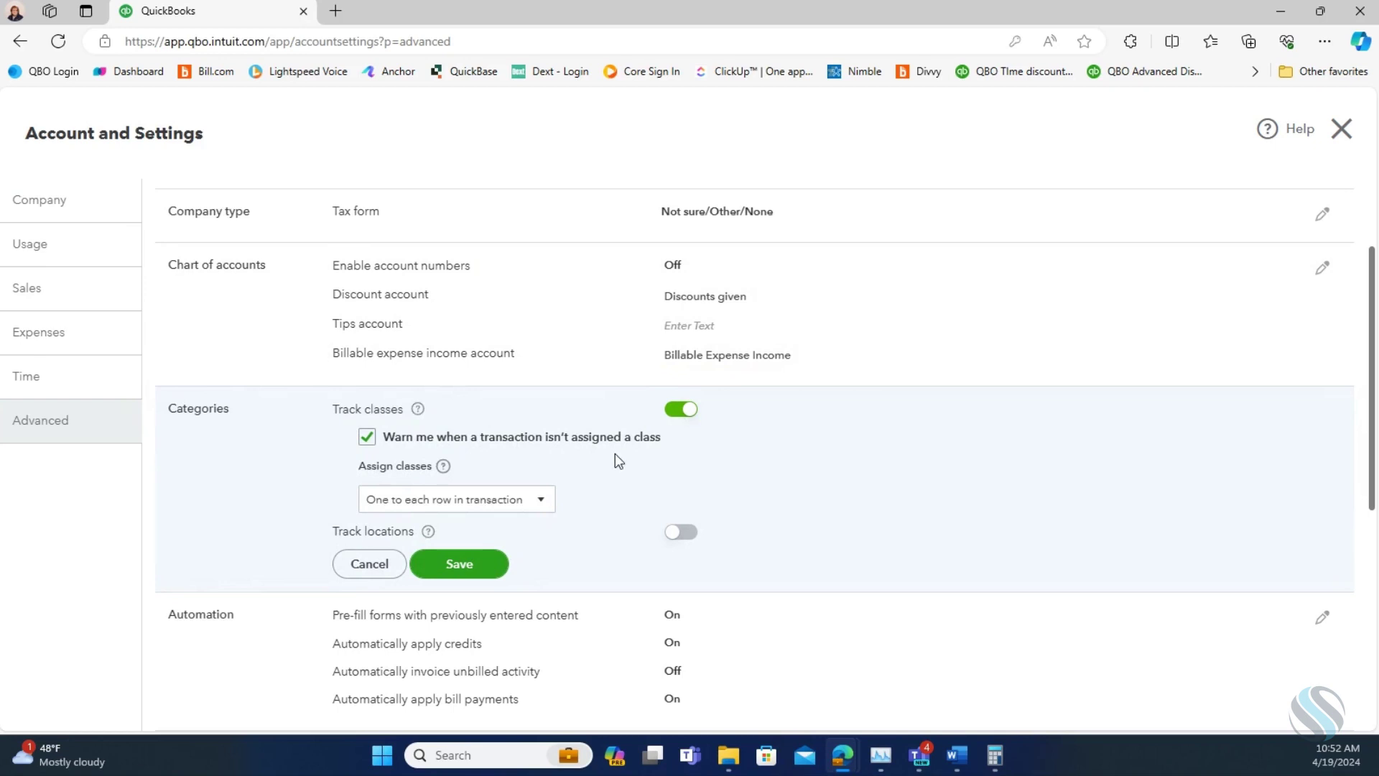
left_click(547, 502)
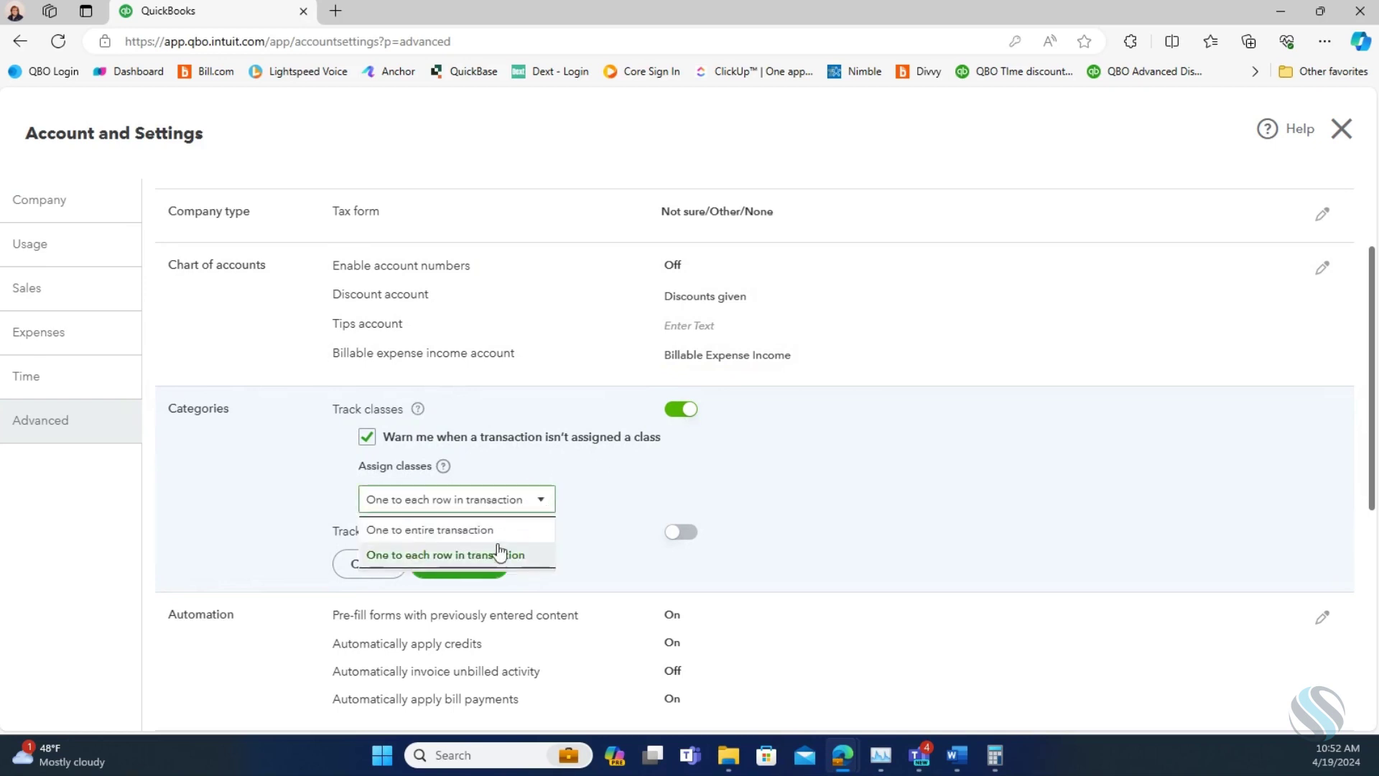
left_click(492, 558)
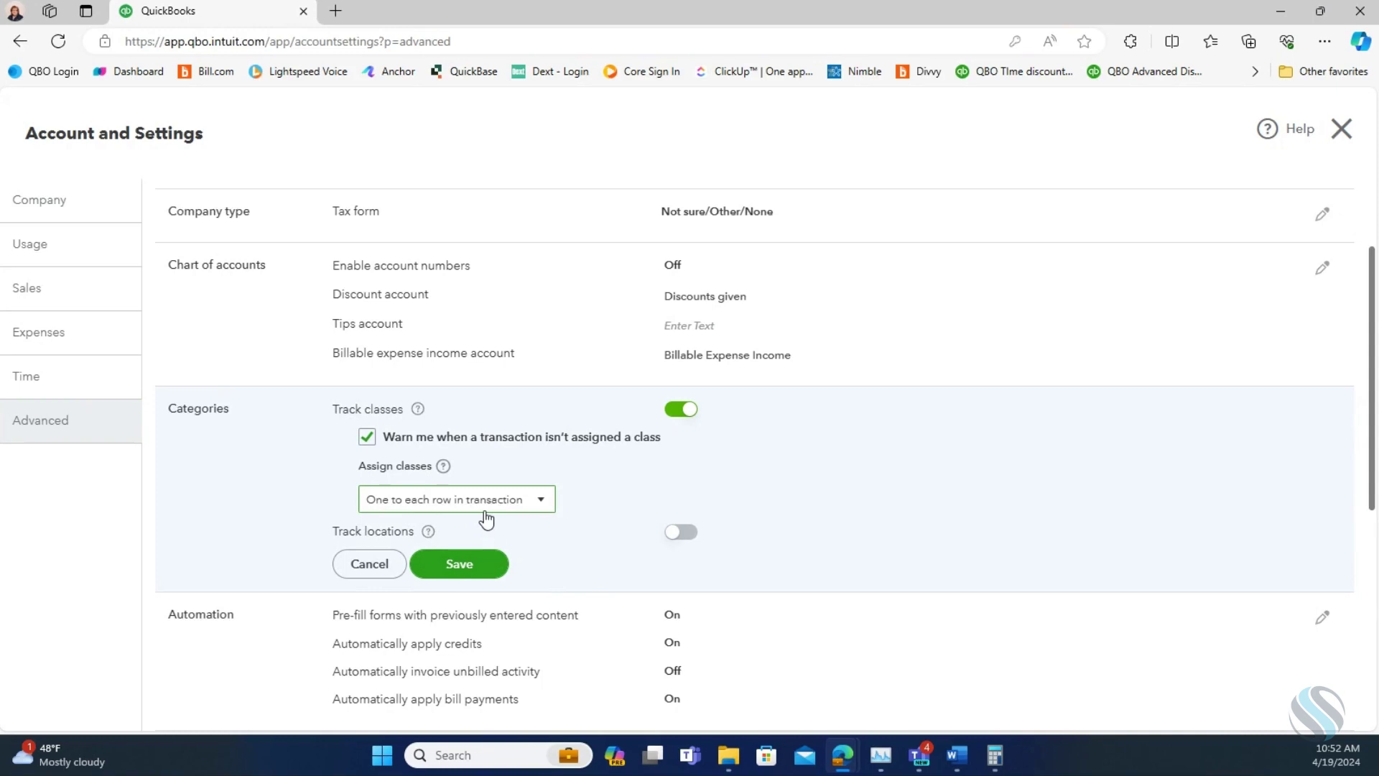
left_click(471, 571)
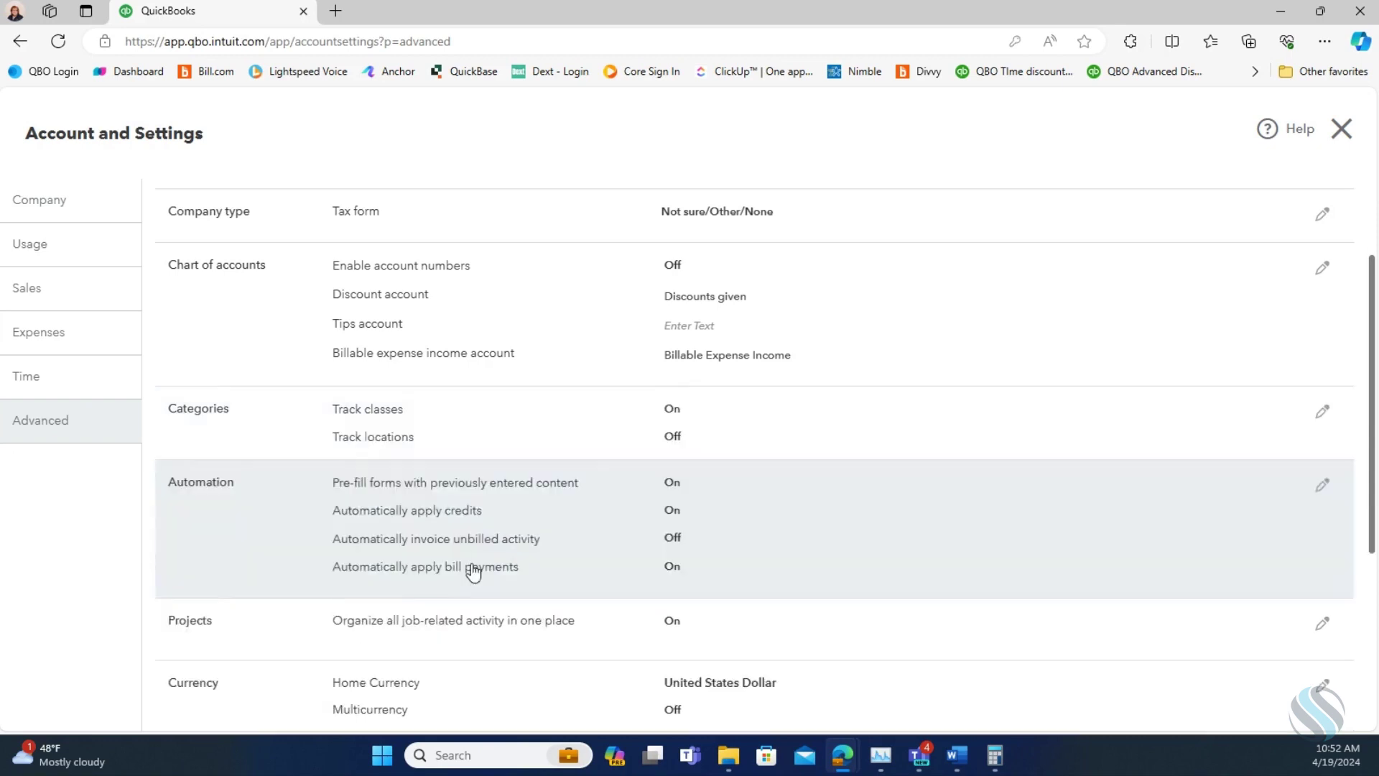
left_click(1350, 137)
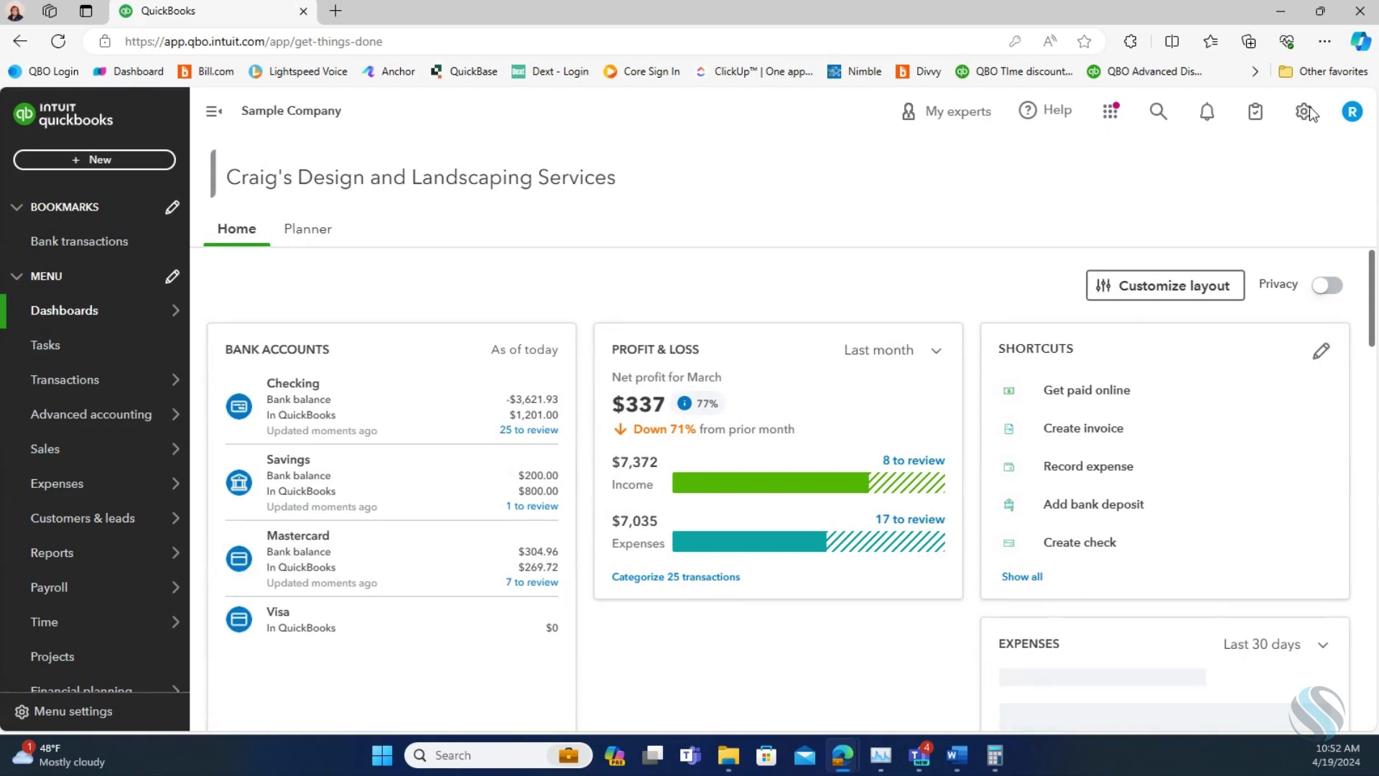
Step: Open the Classes list from the company's full set of lists
left_click(1304, 113)
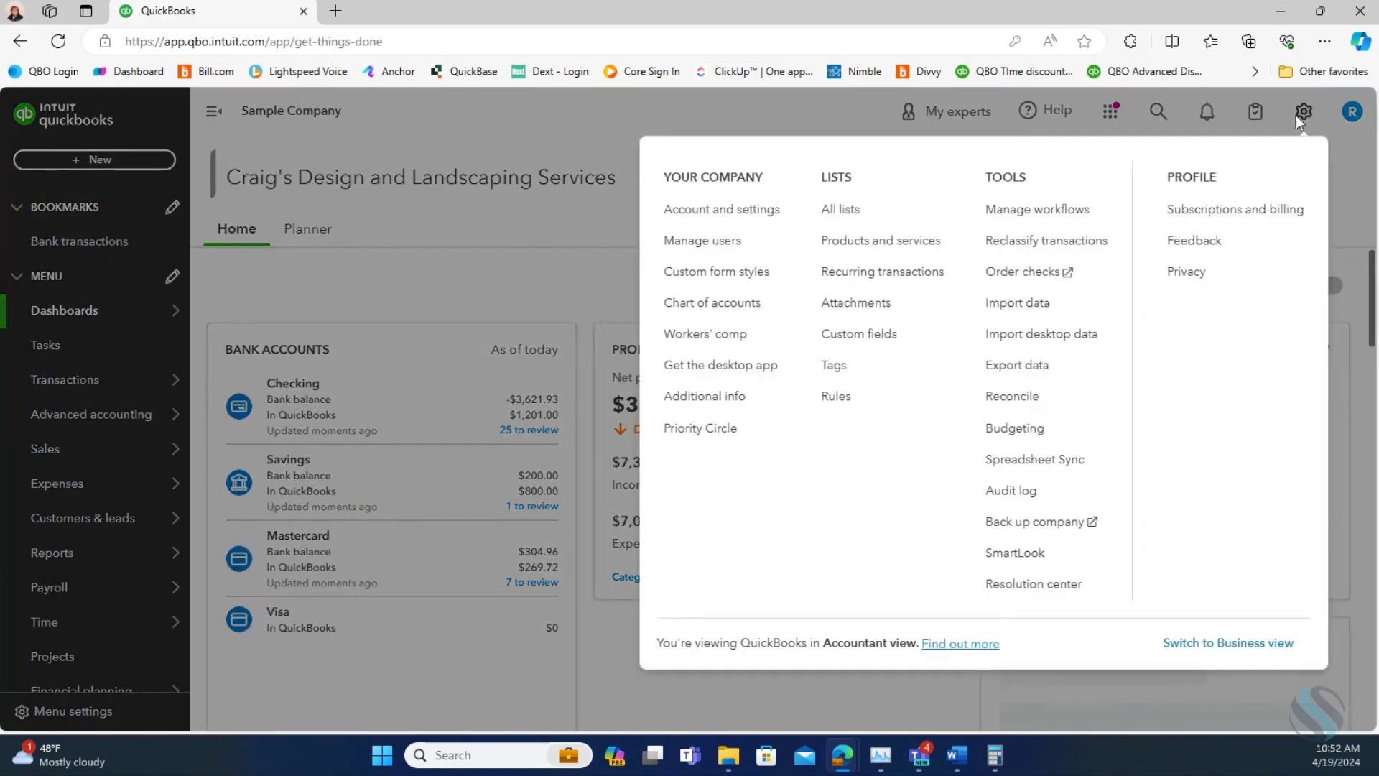
left_click(830, 208)
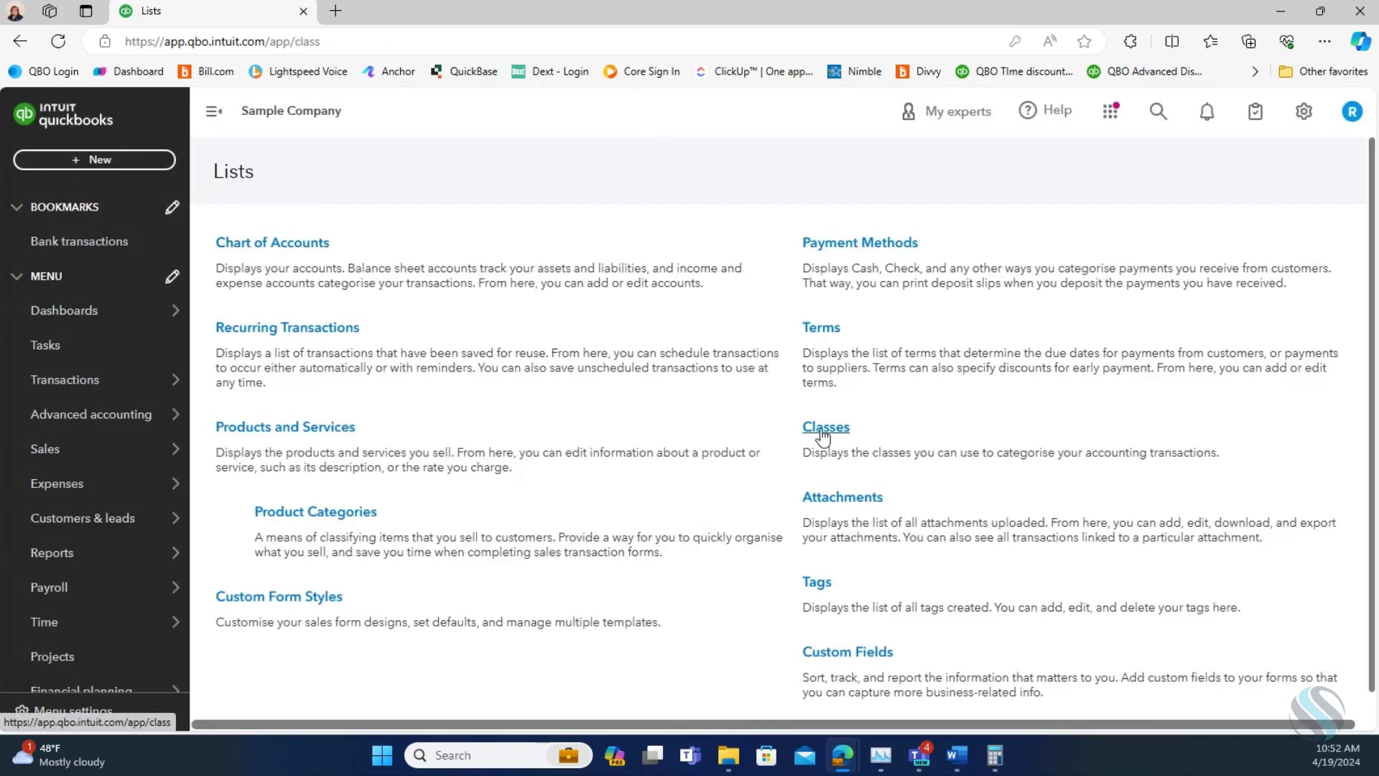
left_click(824, 430)
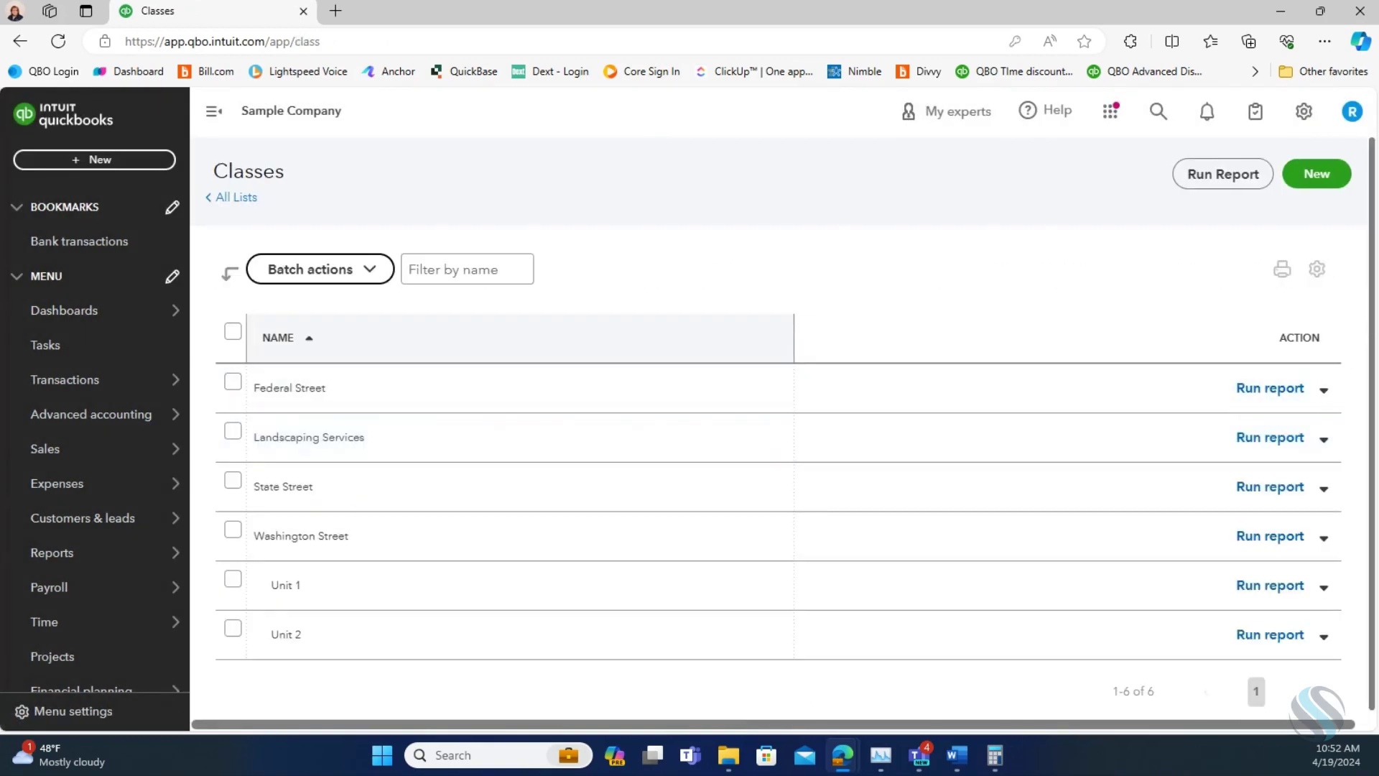
left_click(1309, 170)
left_click(631, 381)
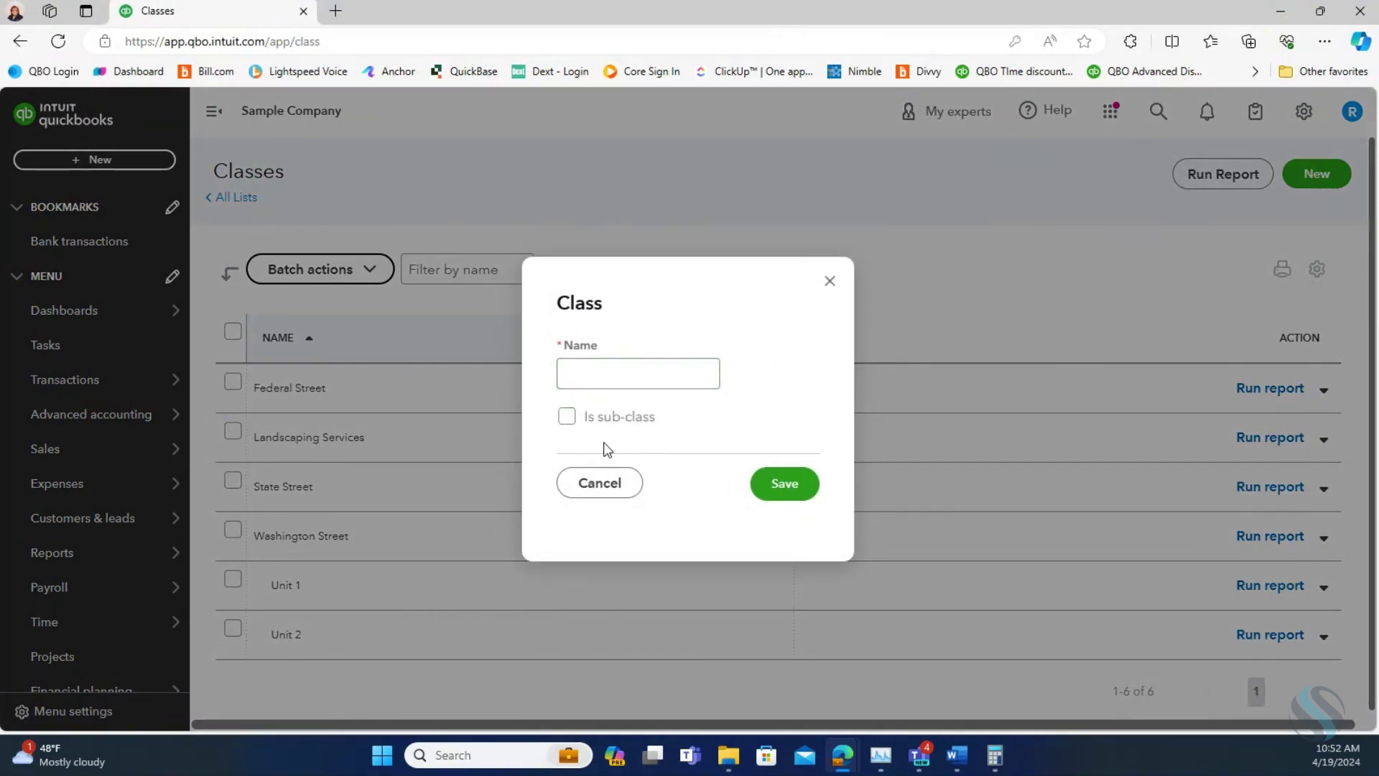
left_click(595, 483)
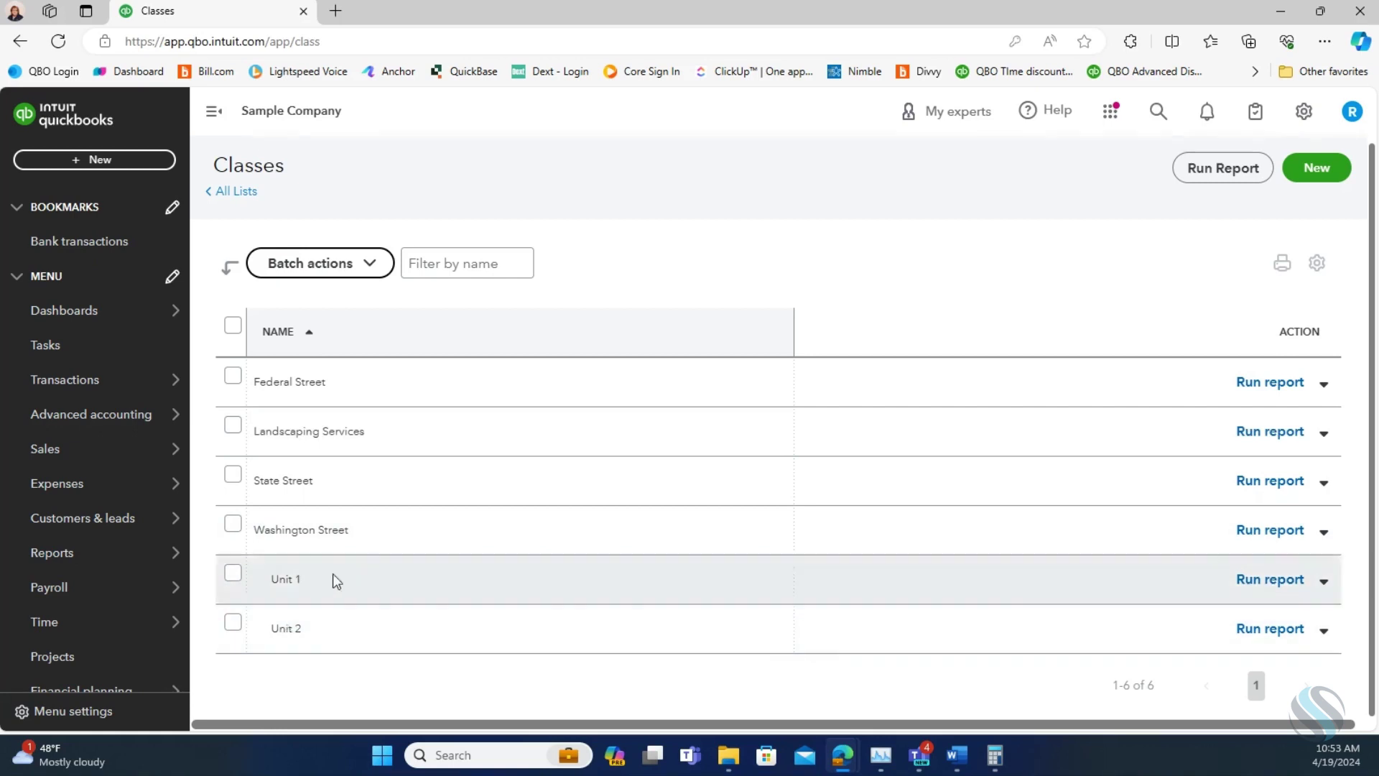
Step: Create a class named Fall Cleanup as a sub-class of Landscaping Services and save it
left_click(1320, 169)
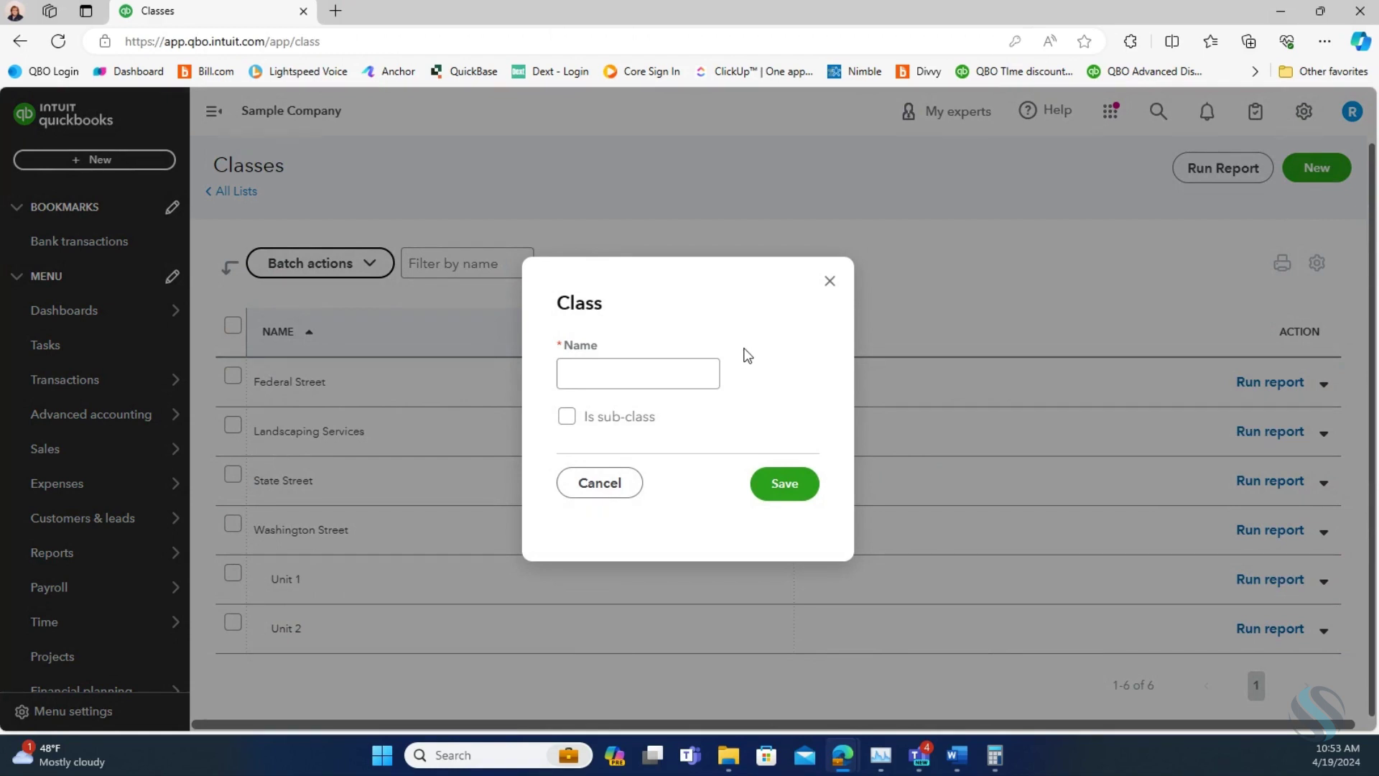
left_click(659, 370)
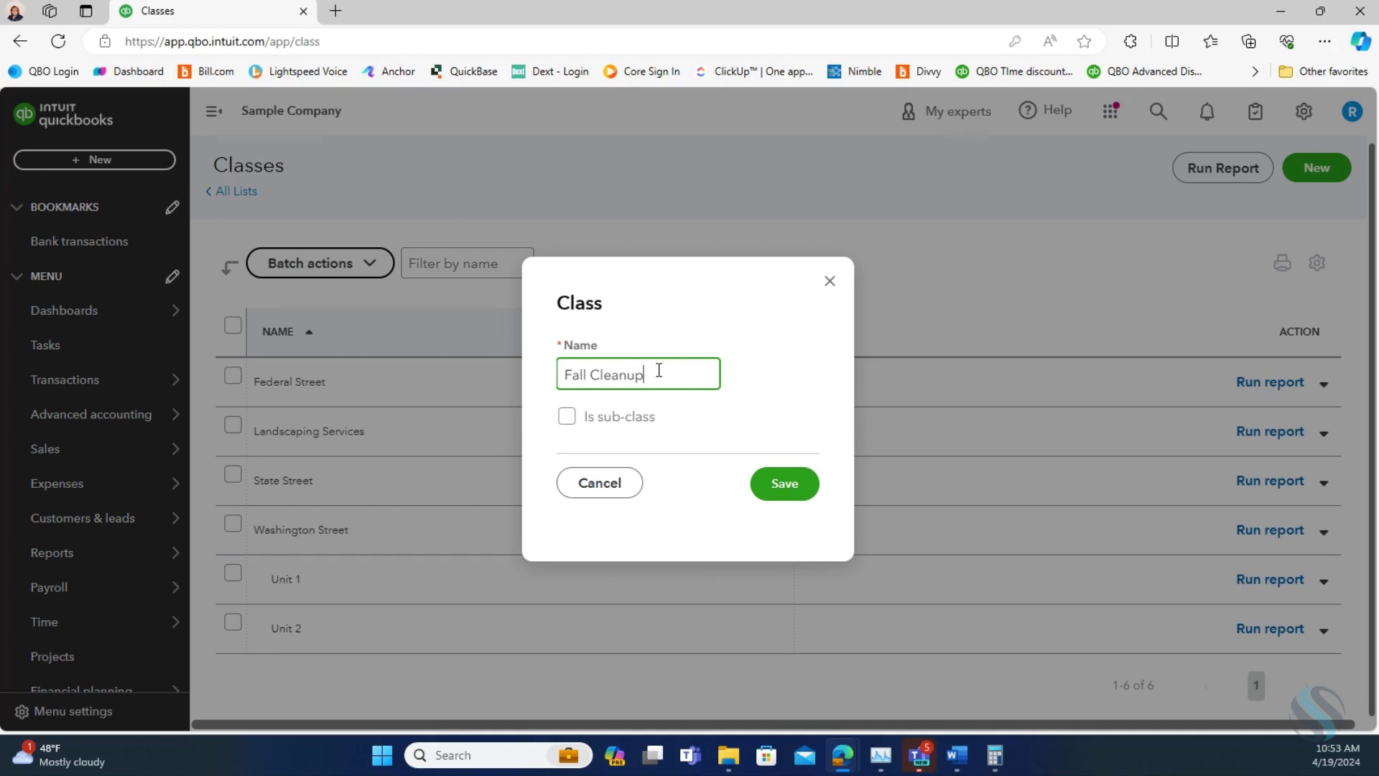
left_click(572, 423)
left_click(590, 444)
left_click(599, 516)
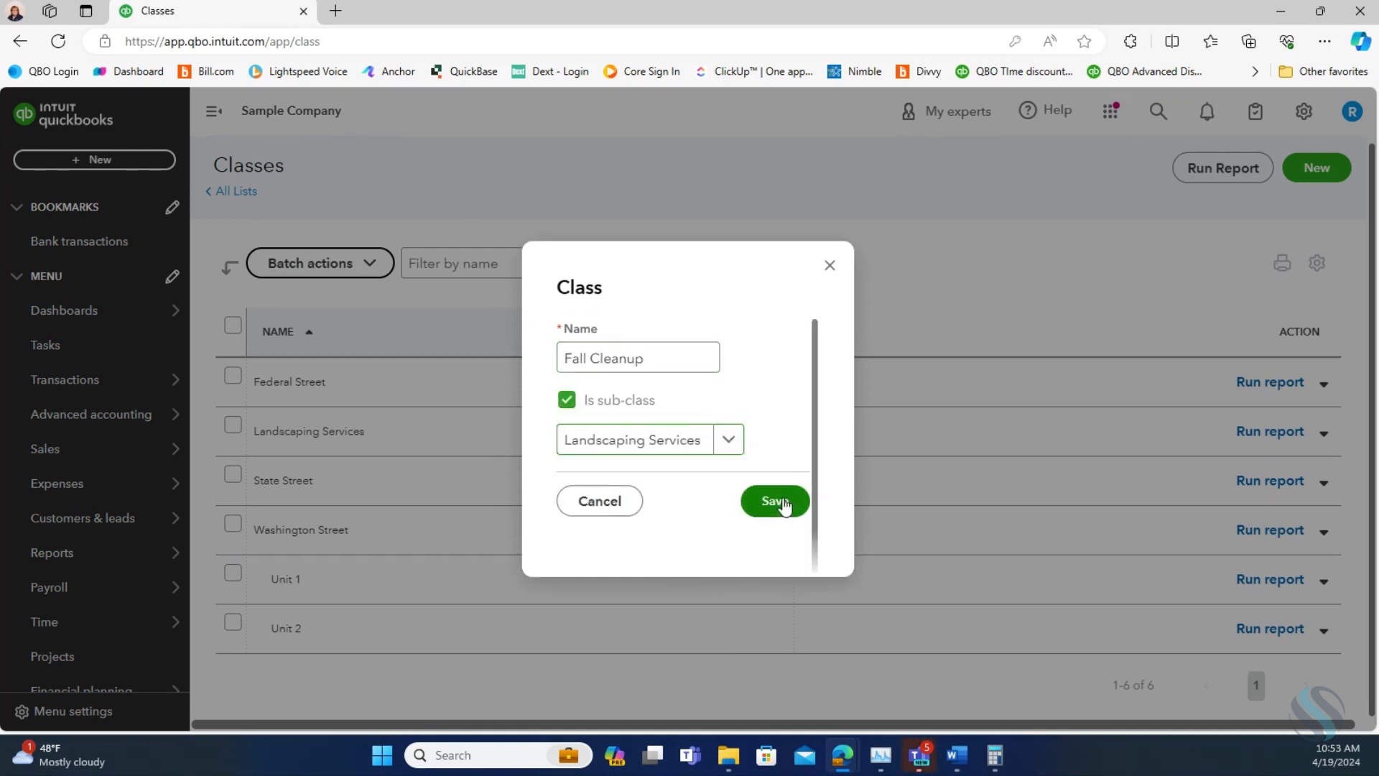
left_click(760, 511)
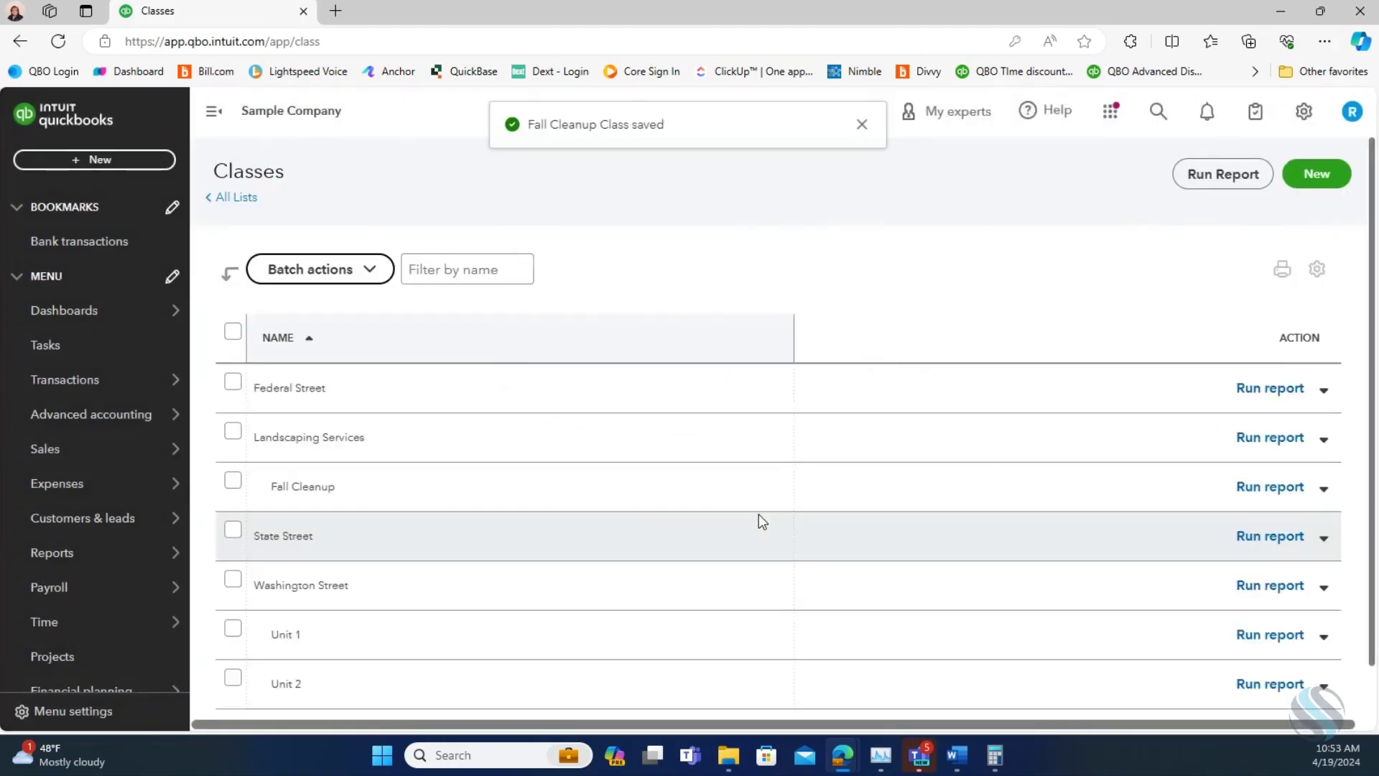
Step: Start a new bill with Ellis Equipment Rental as the vendor
left_click(124, 163)
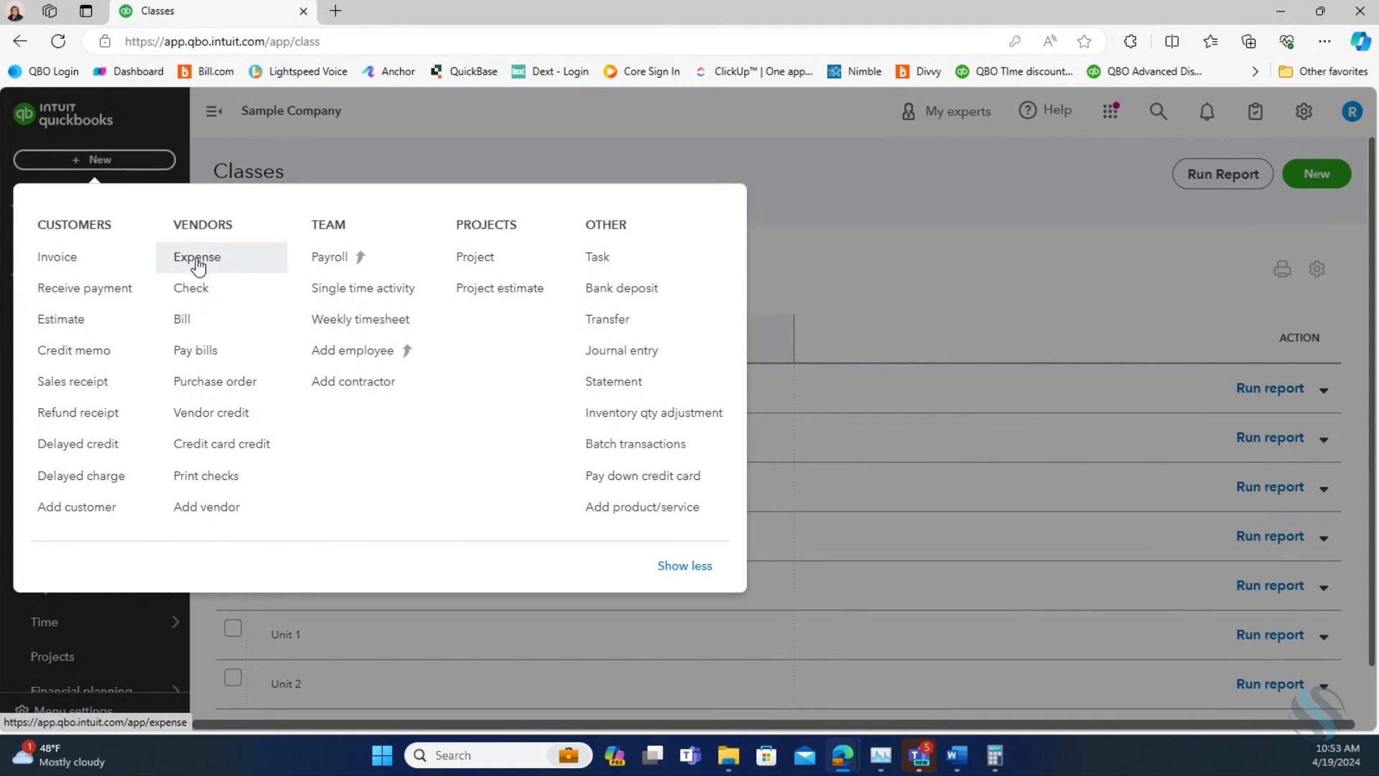
left_click(181, 321)
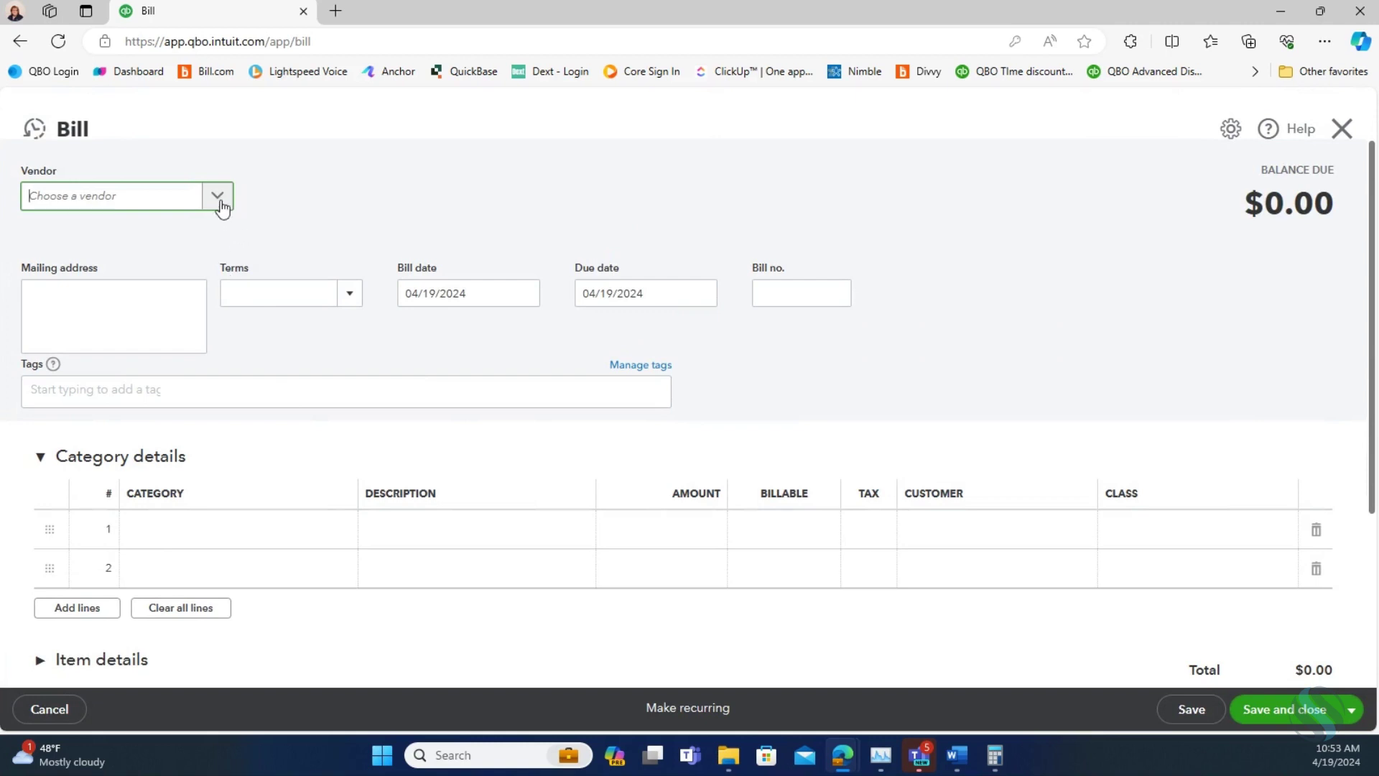
left_click(218, 196)
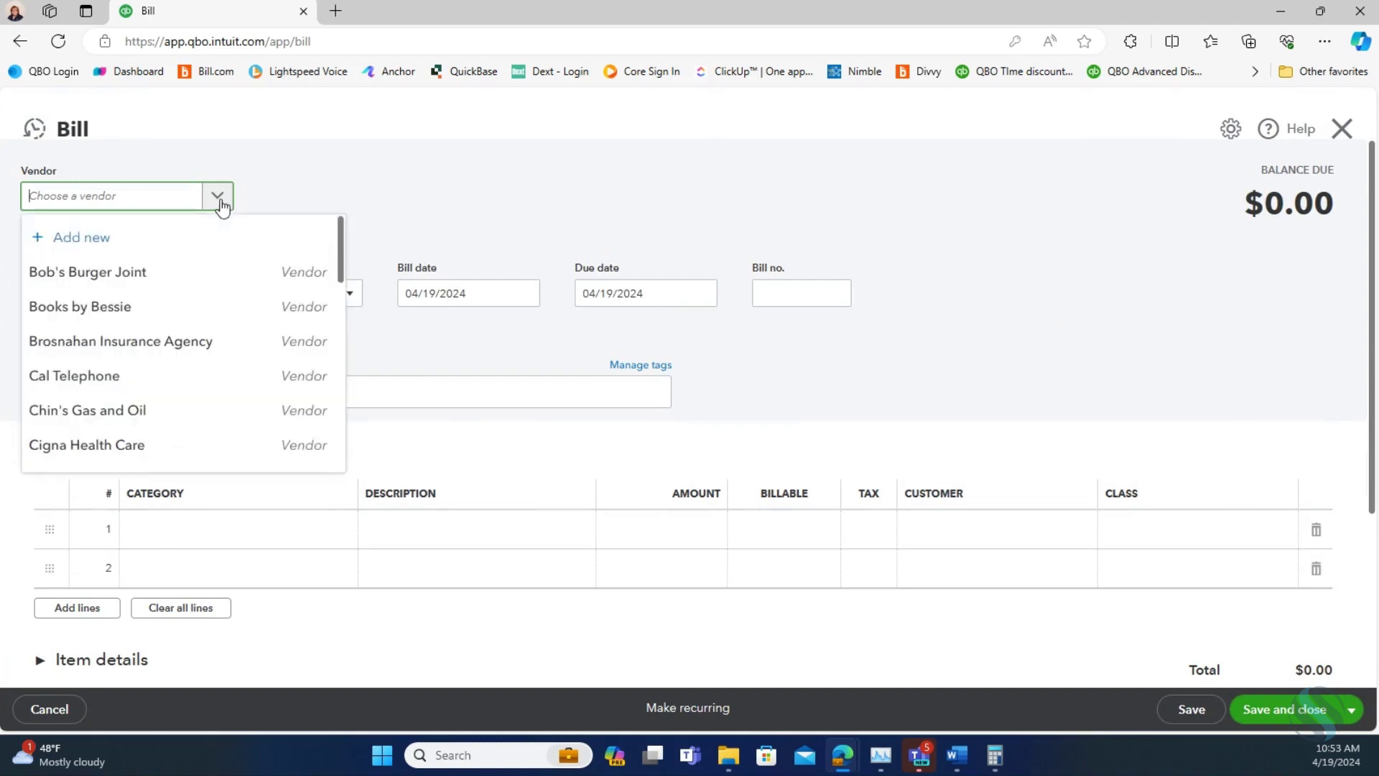
scroll(201, 422, "down", 2)
scroll(201, 422, "down", 3)
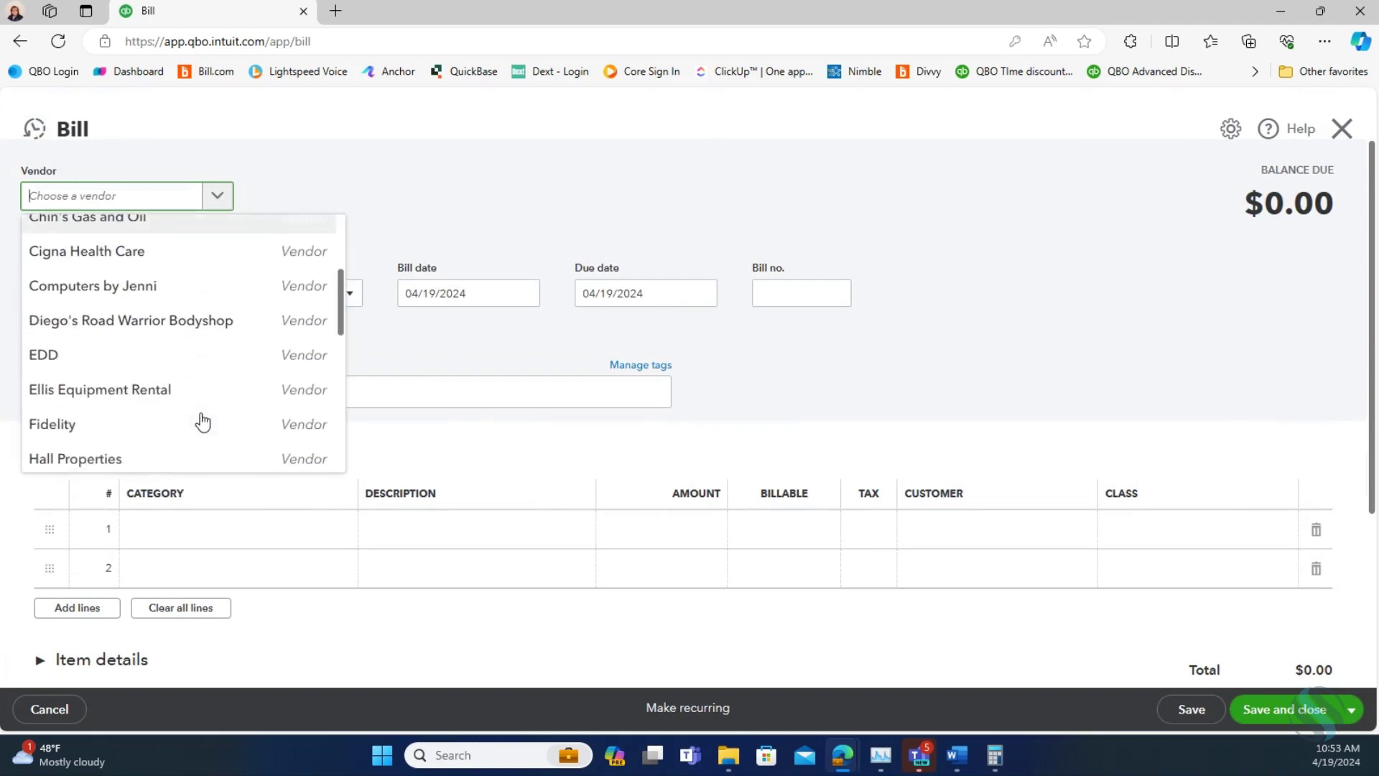
left_click(163, 317)
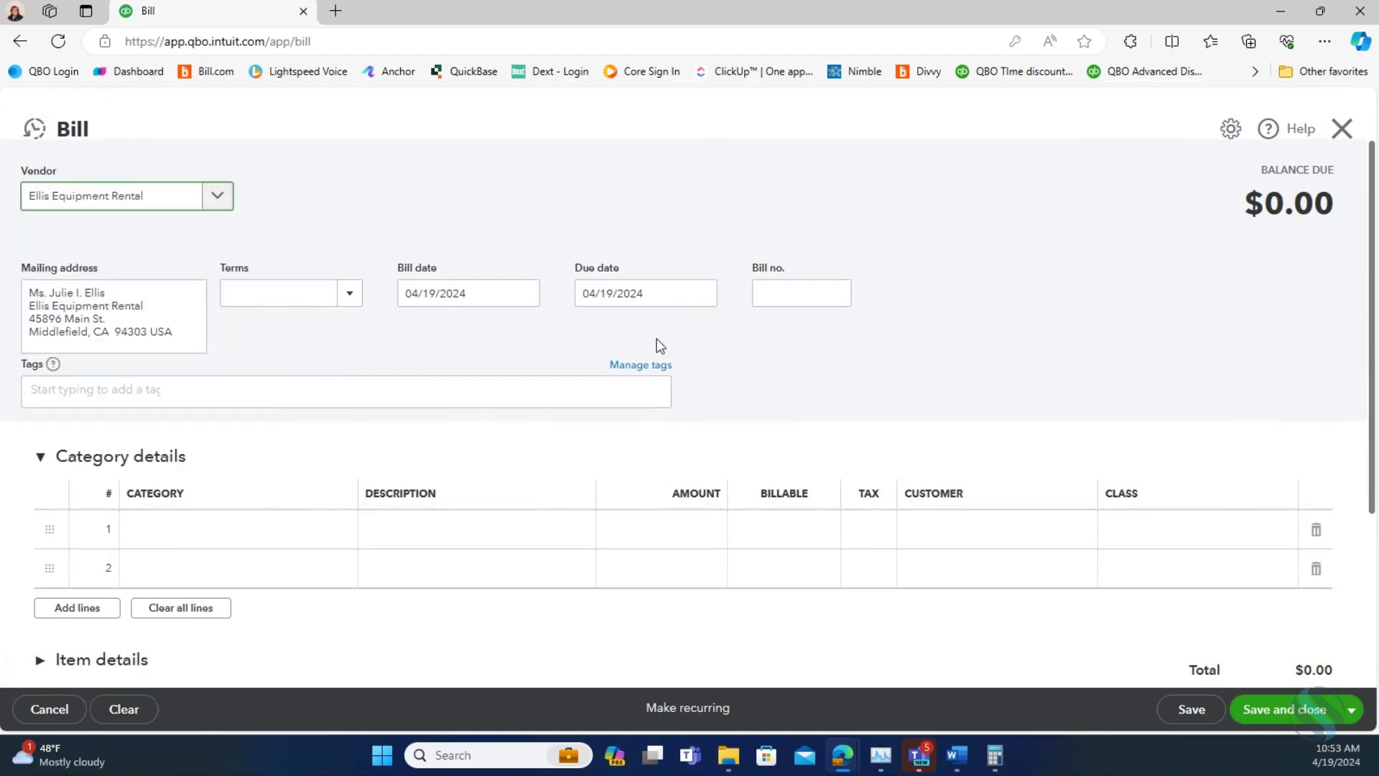
Step: Fill in the bill's first category line with Equipment Rental, an amount of 500, and the class State Street
left_click(257, 532)
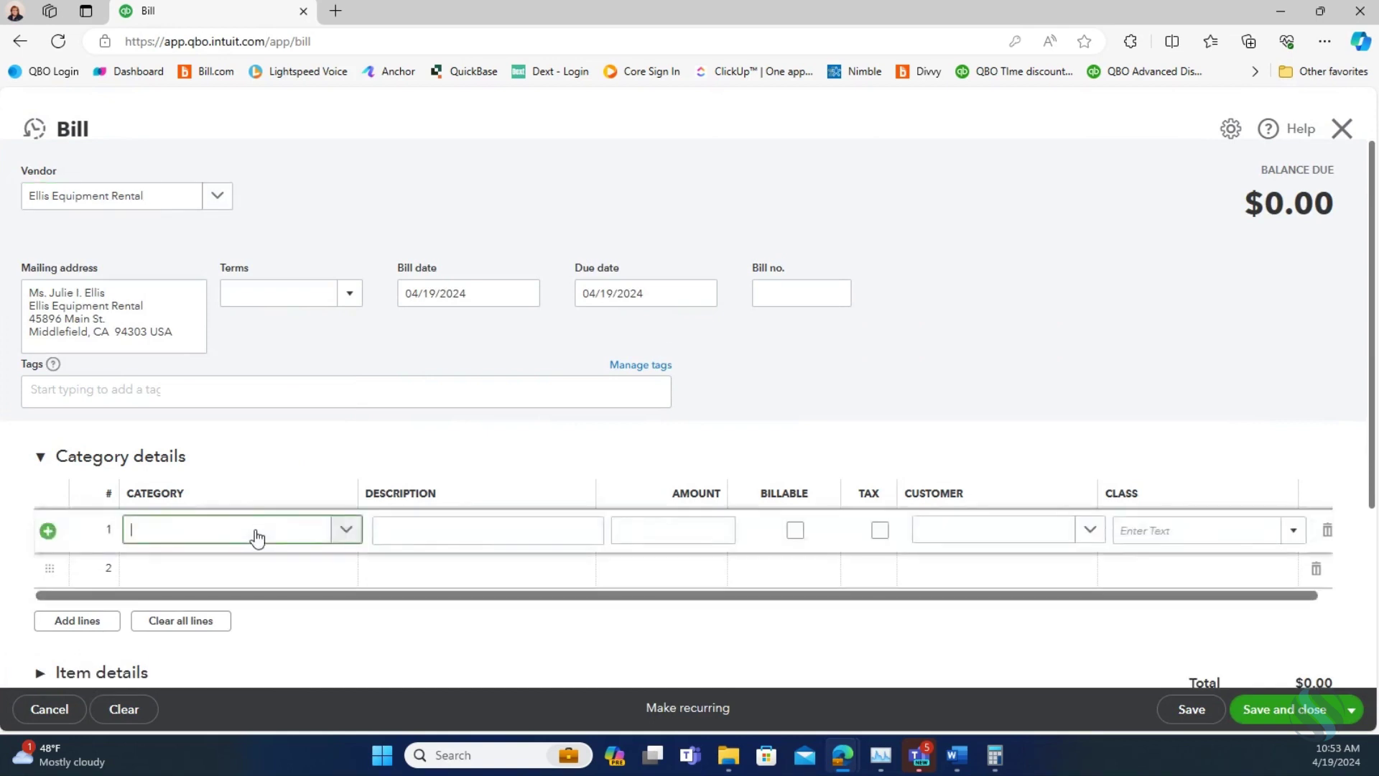
type("Rwn")
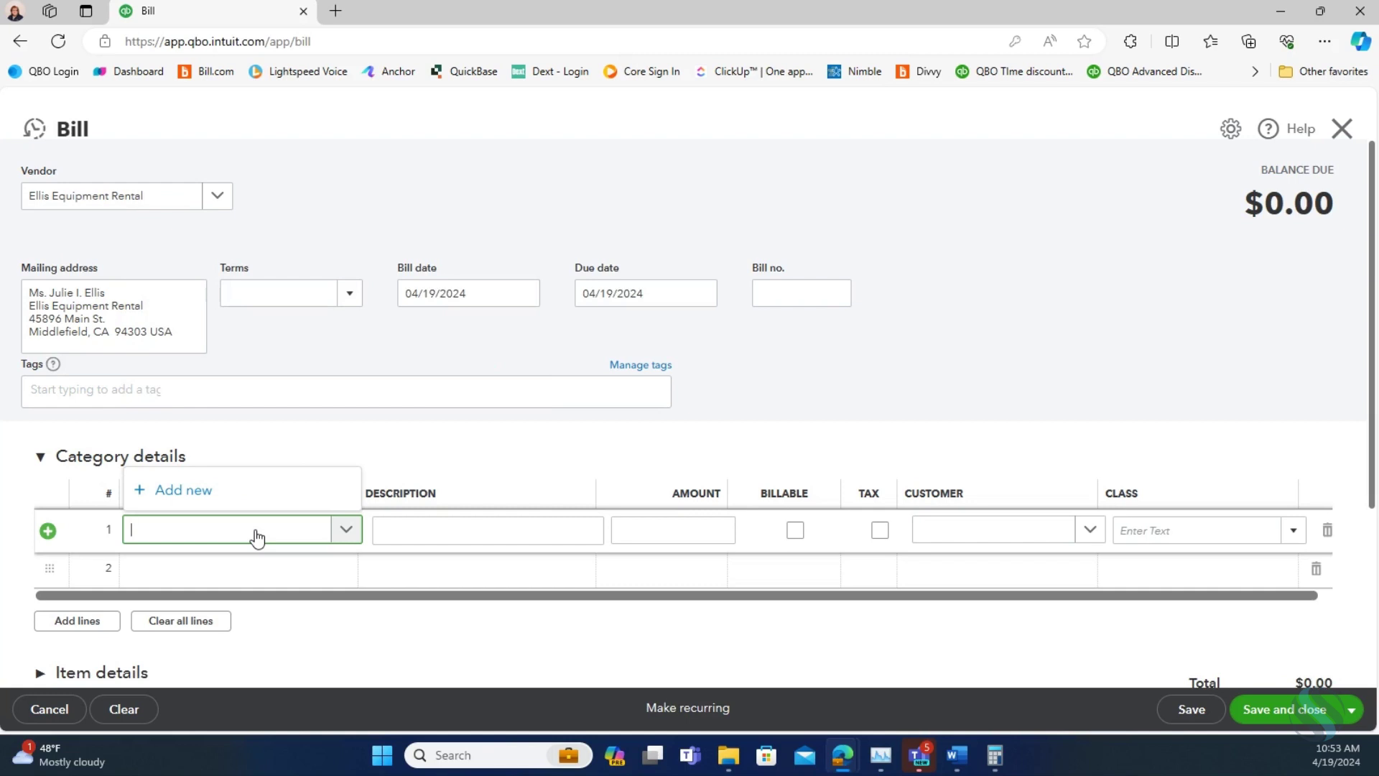
type("Equi")
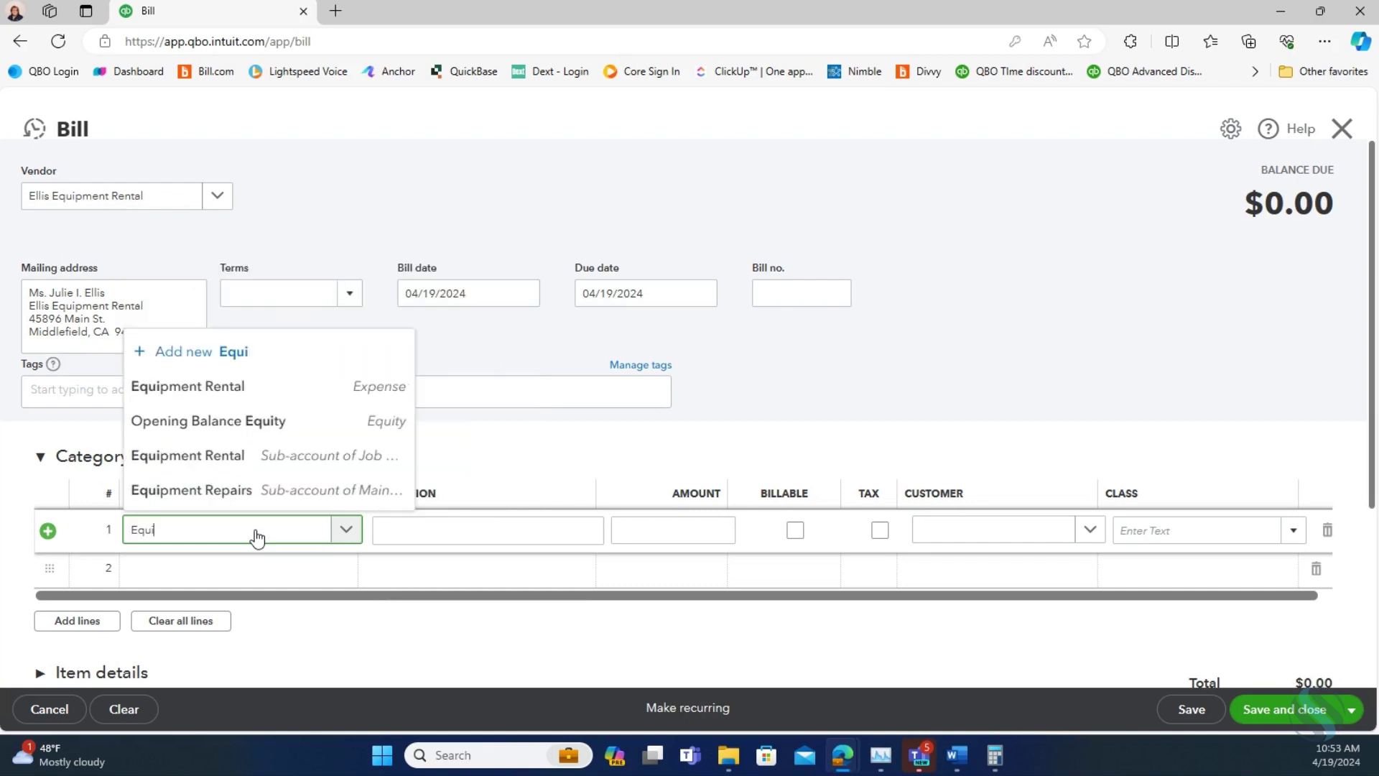
left_click(314, 391)
left_click(659, 525)
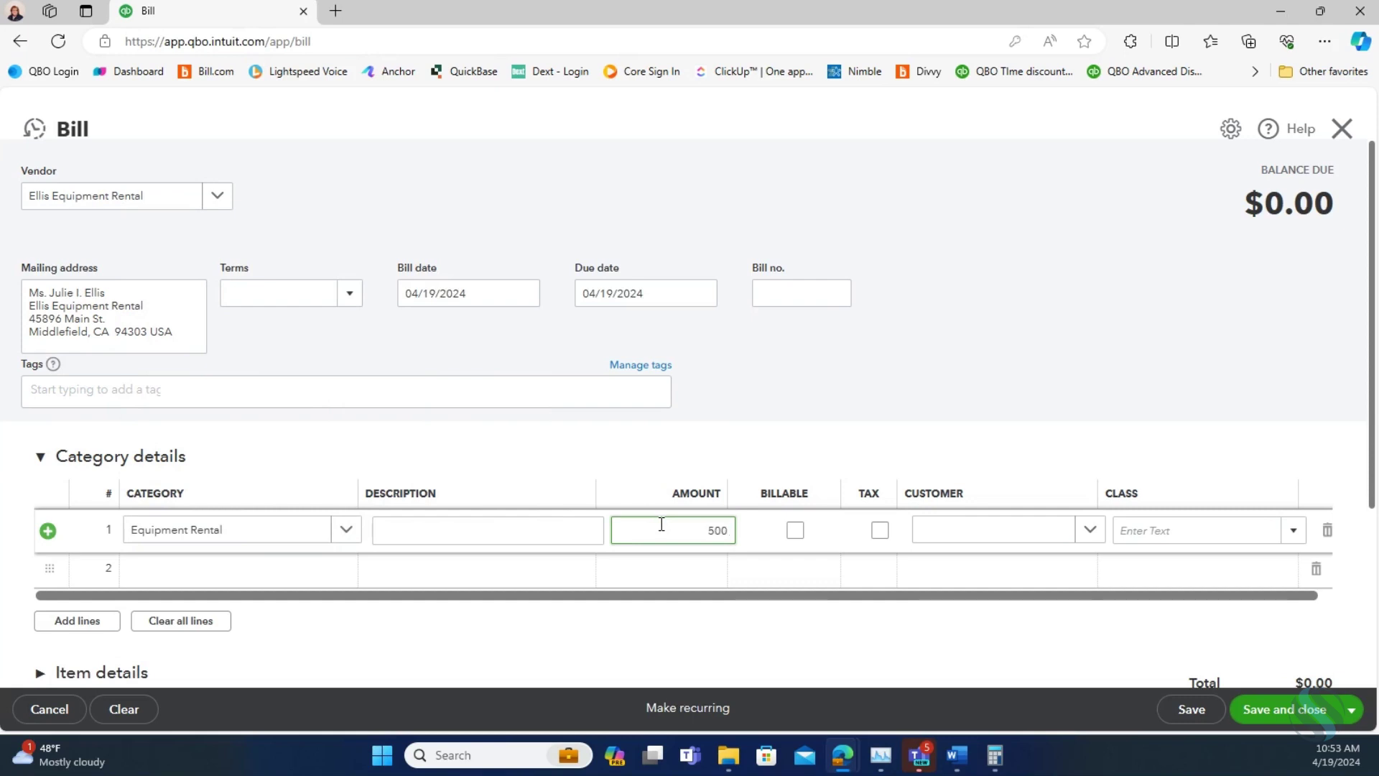
left_click(1295, 530)
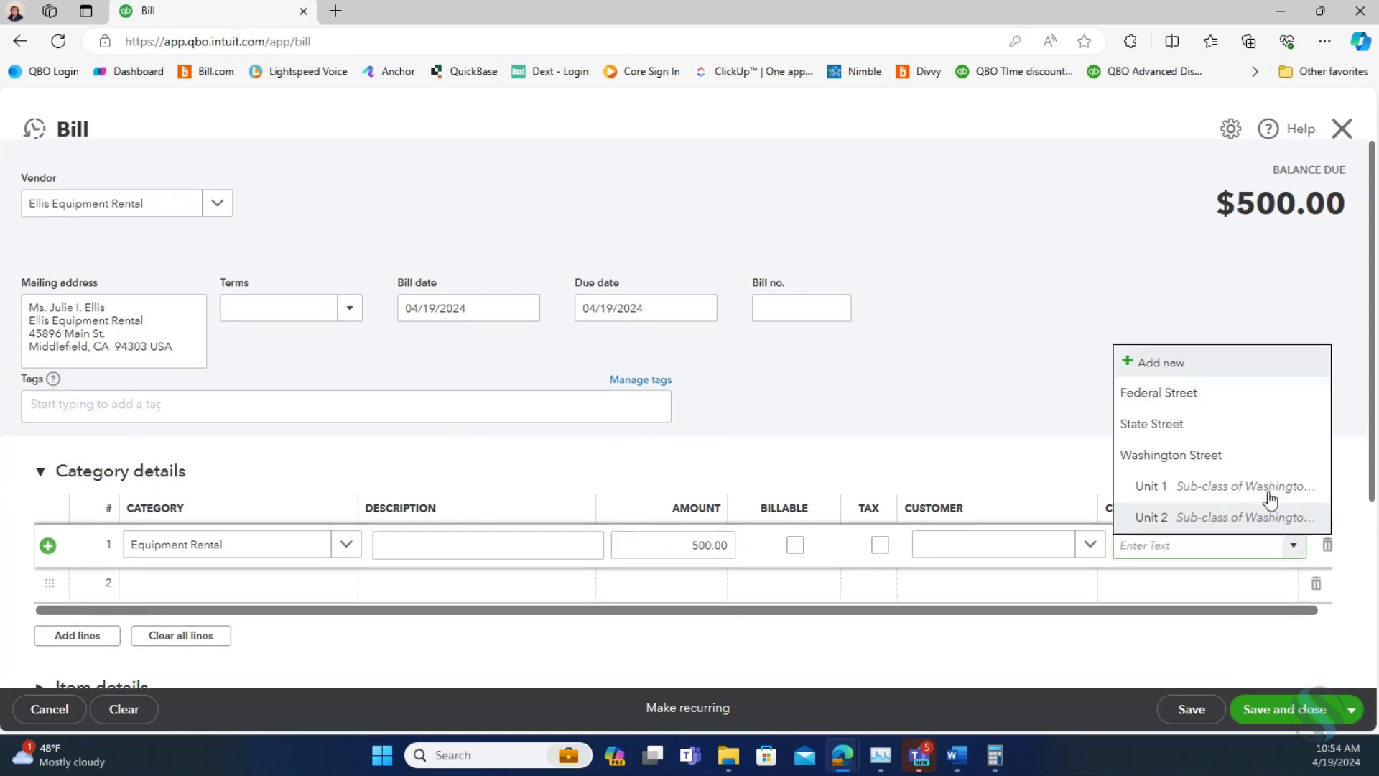
left_click(1188, 425)
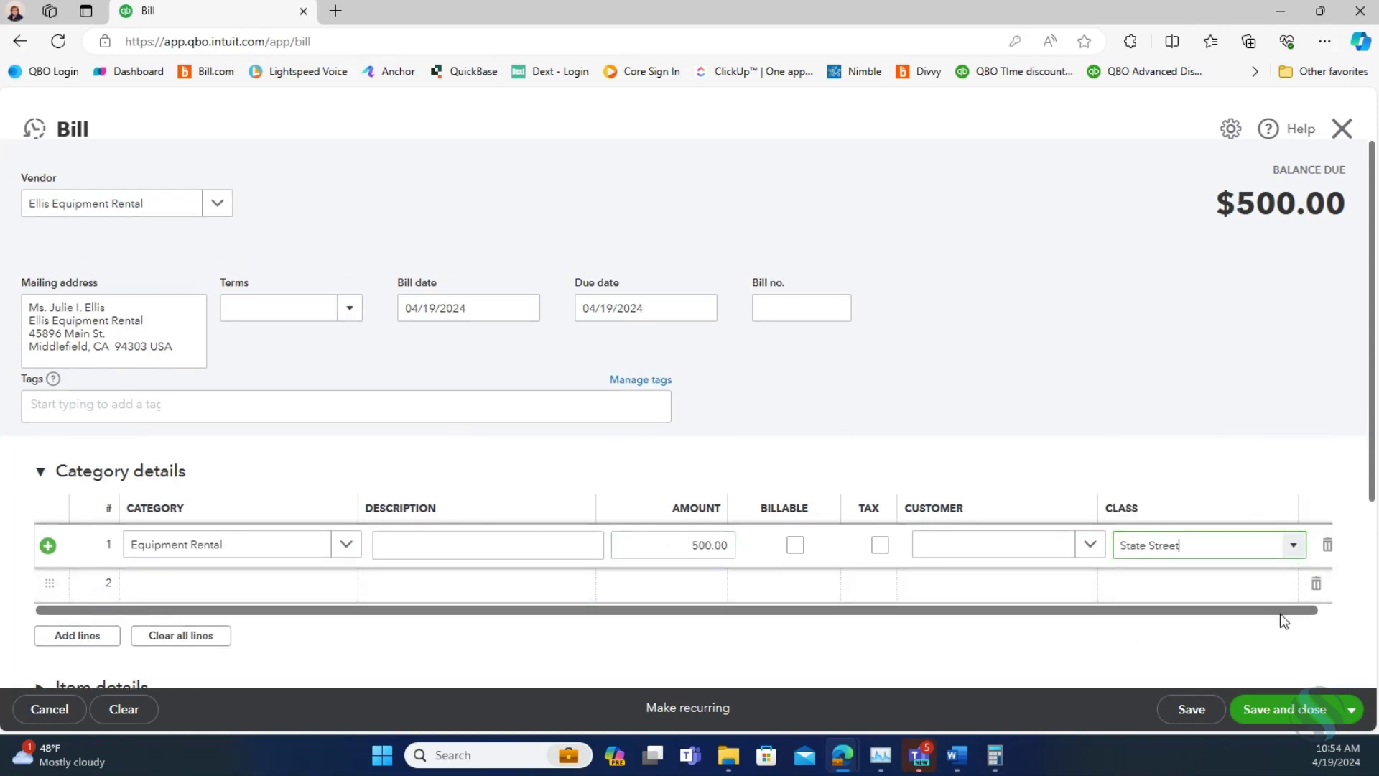
Step: Clear the class on the first line and try to save and close the bill, declining to save without a class
left_click_drag(1222, 551, 1126, 547)
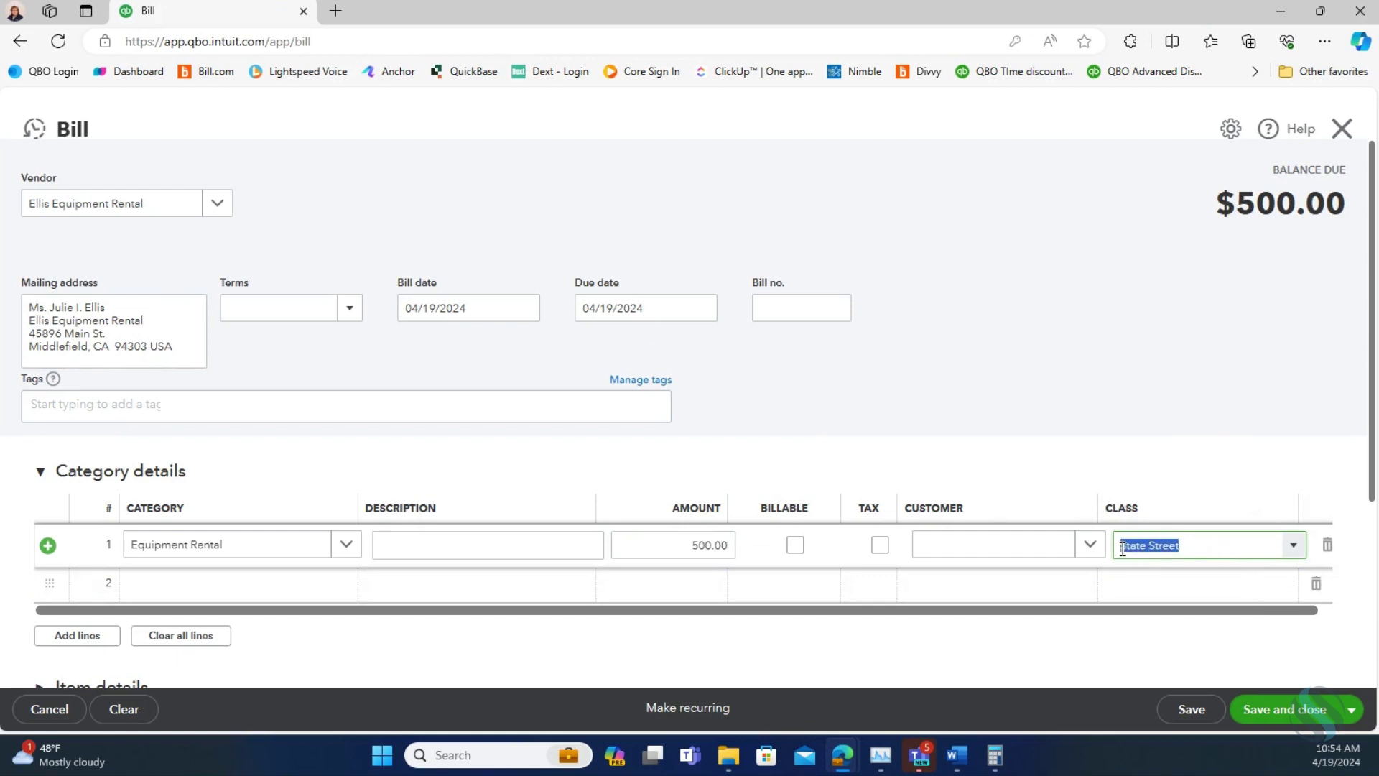
key("BackSpace")
left_click(1286, 707)
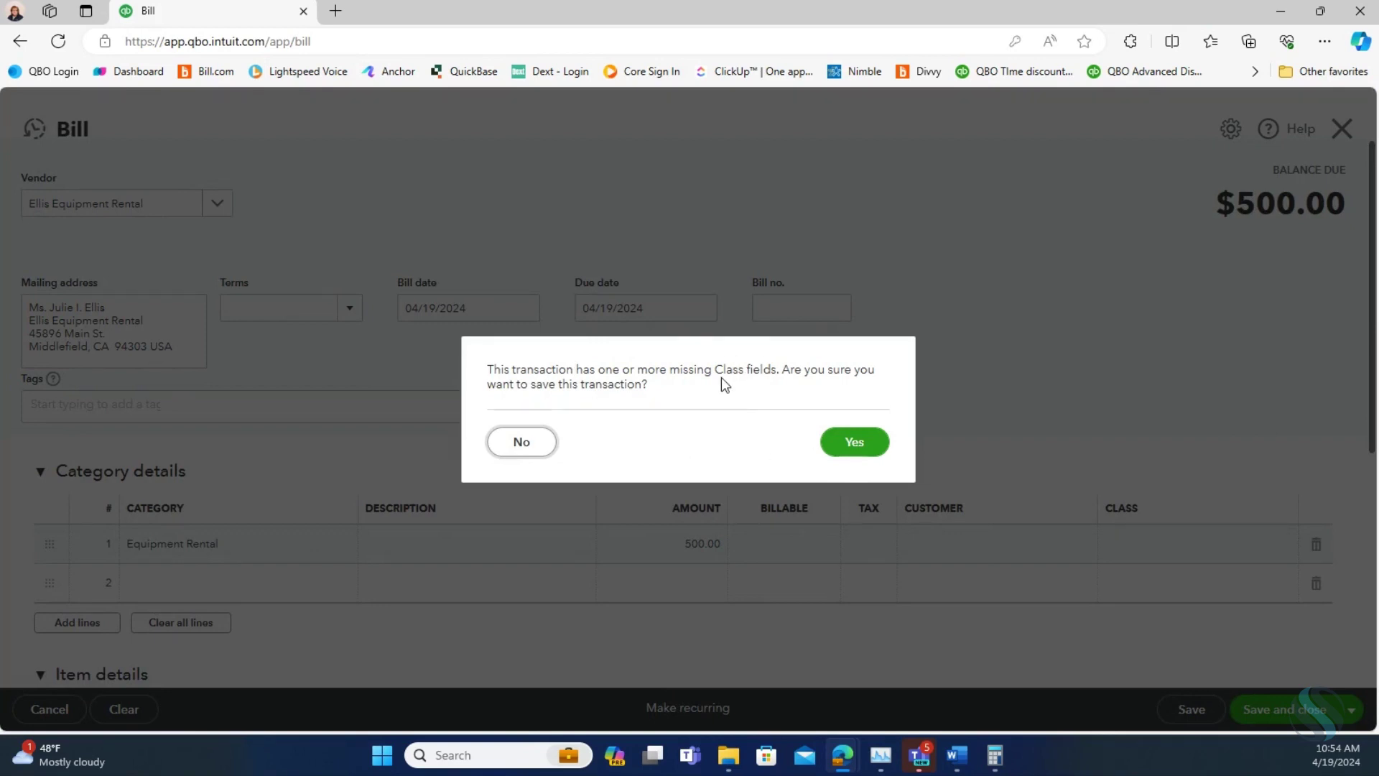
left_click(521, 441)
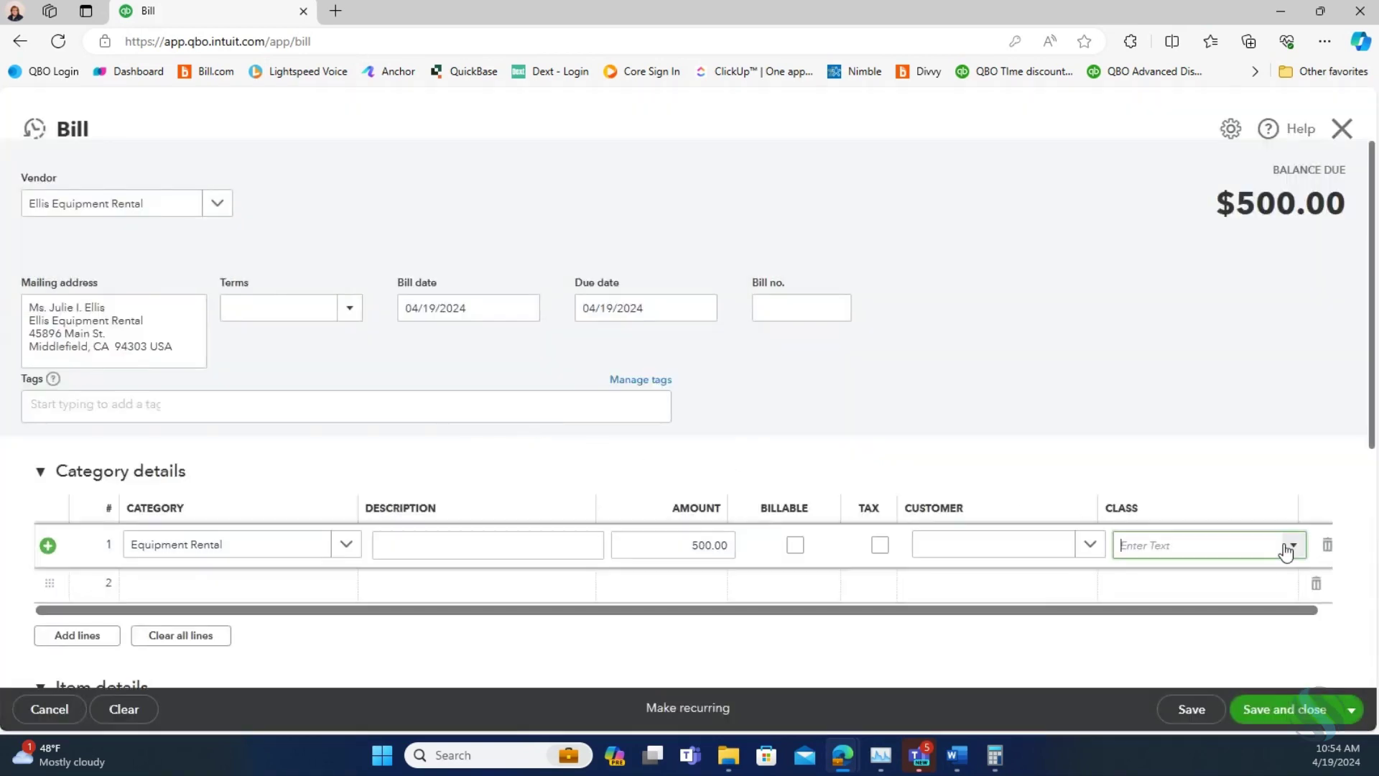
Step: Assign the State Street class to the bill's Equipment Rental line again
left_click(1286, 547)
left_click(1182, 433)
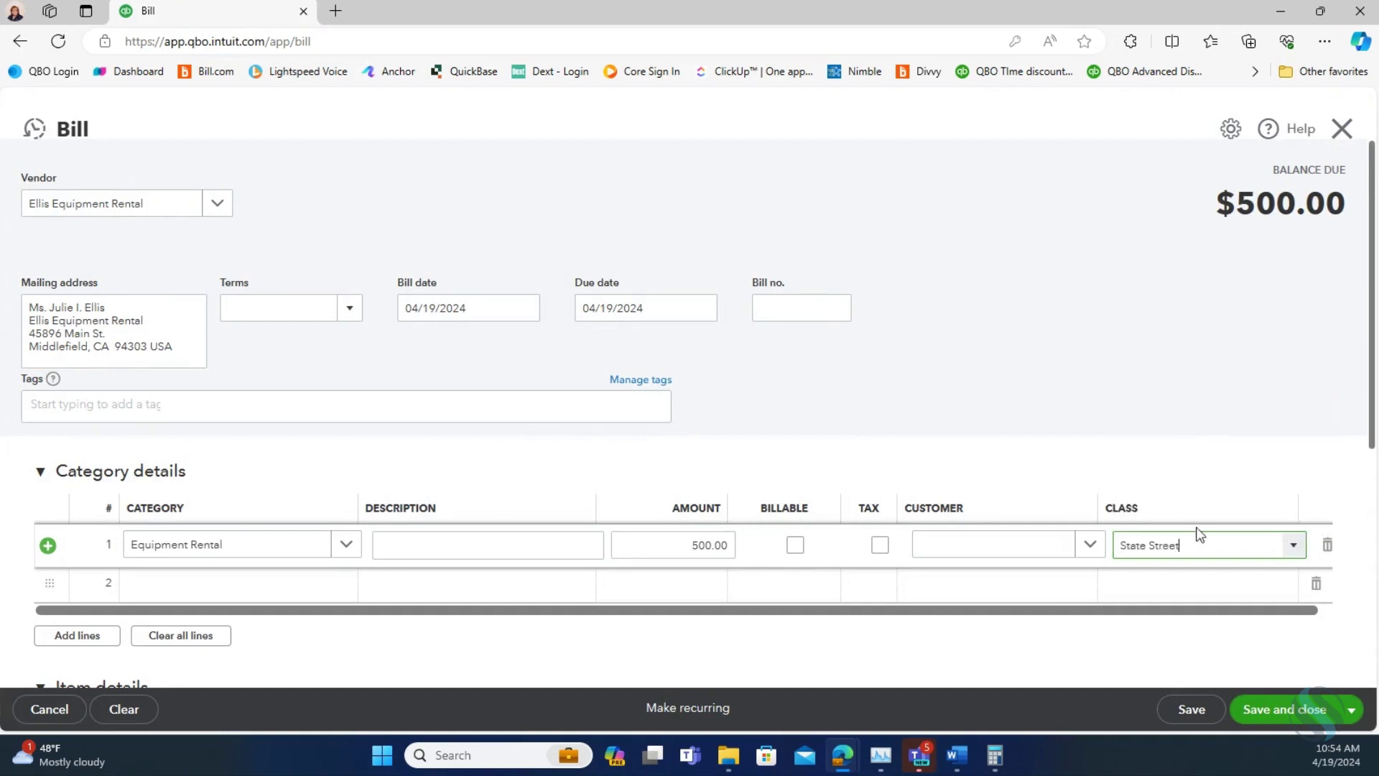
Step: Save and close the bill, and open the bank transactions
left_click_drag(1198, 548, 1094, 557)
left_click(1265, 712)
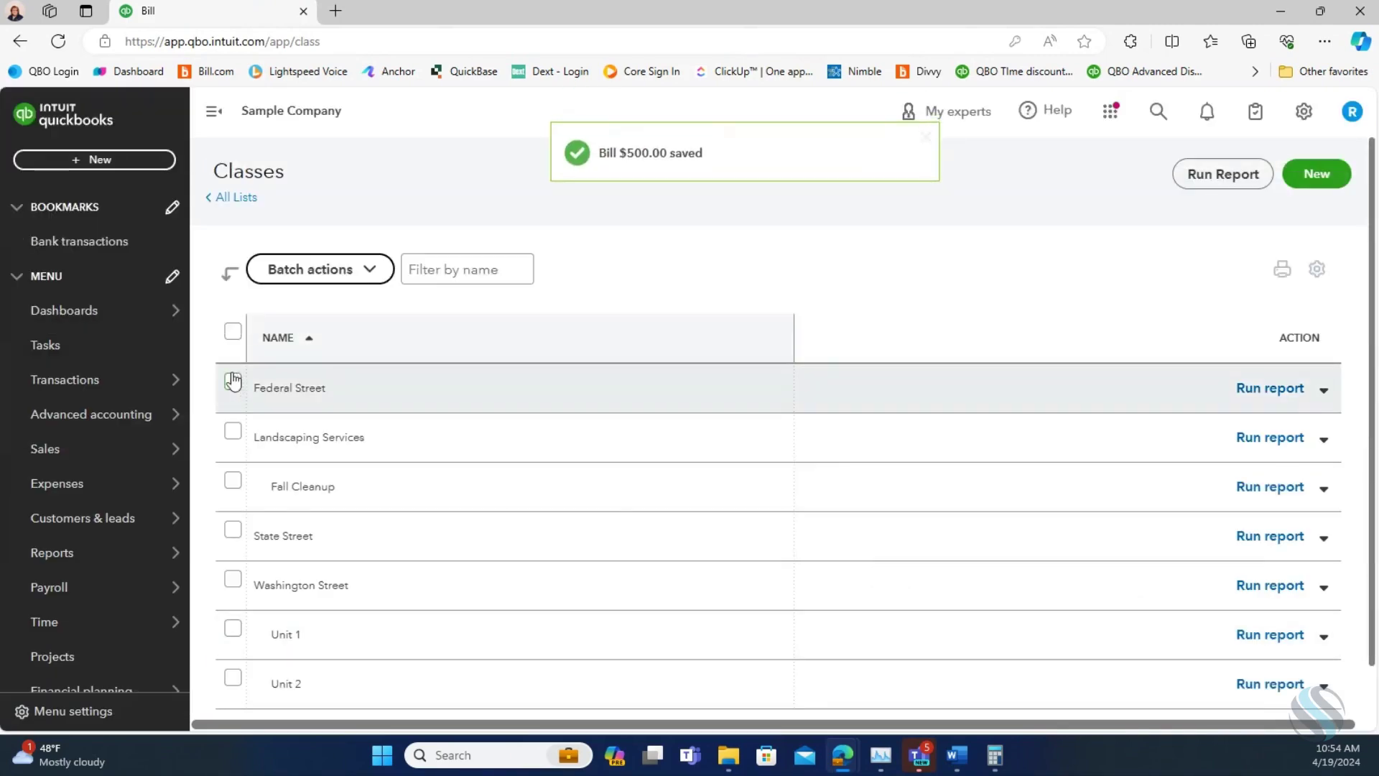
mouse_move(120, 380)
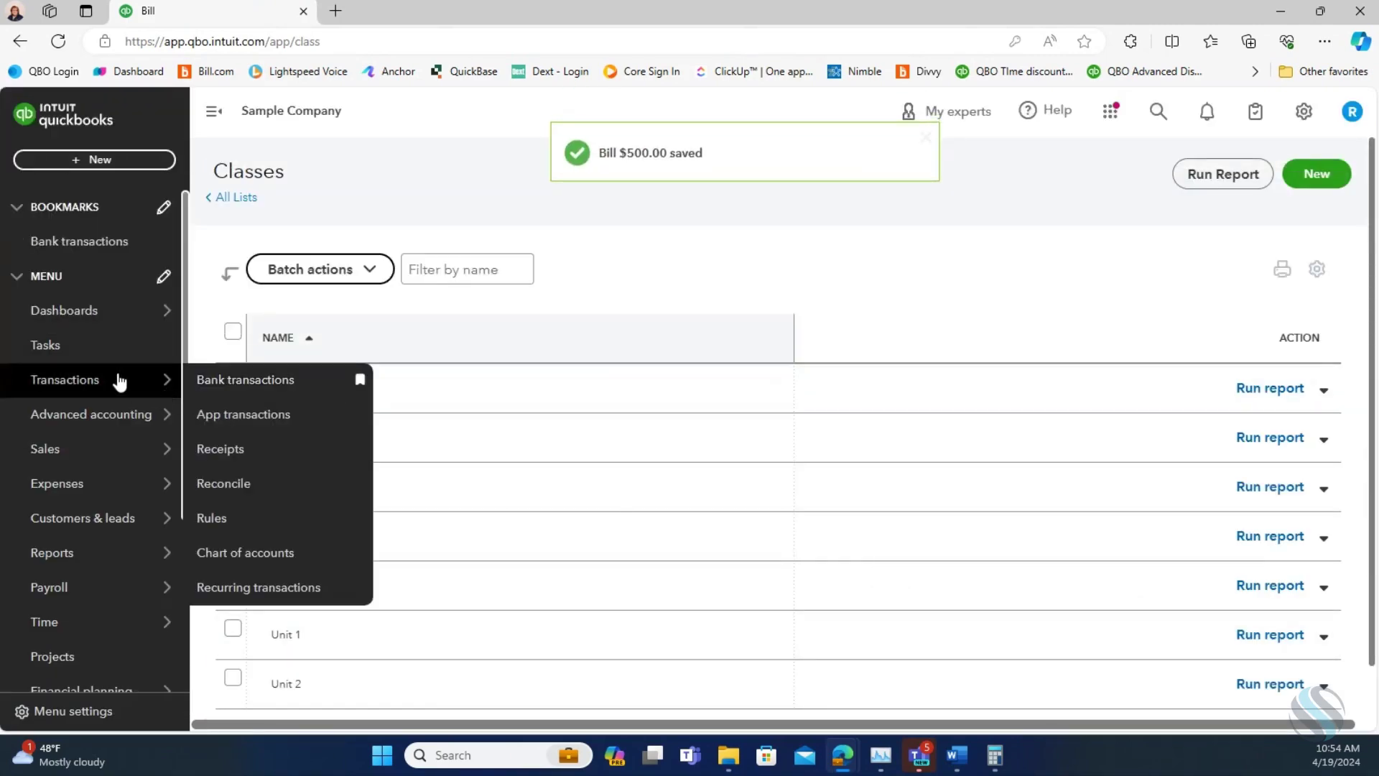
left_click(235, 381)
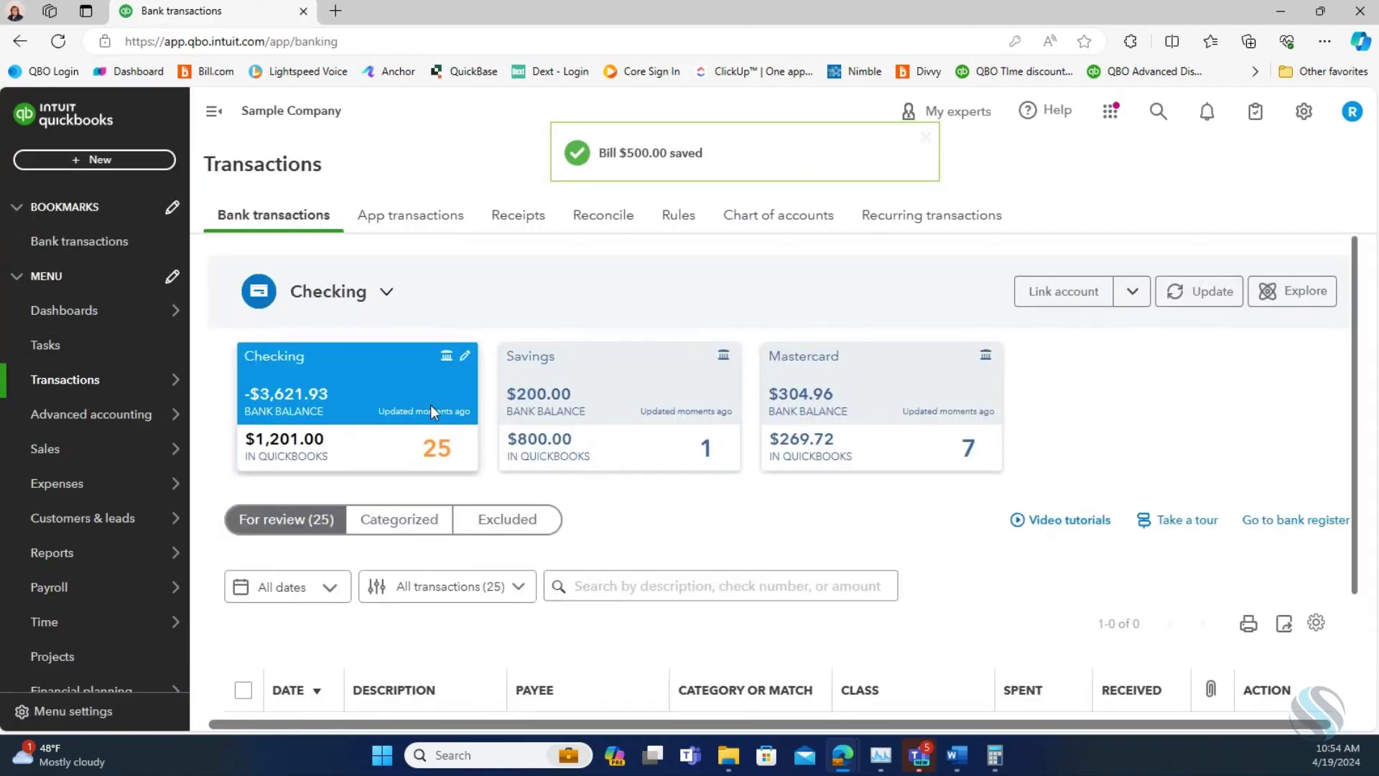
Step: Open the 04/19/2024 A Rental deposit of $200.00 for categorizing and set its payee to Ellis Equipment Rental
scroll(716, 542, "down", 3)
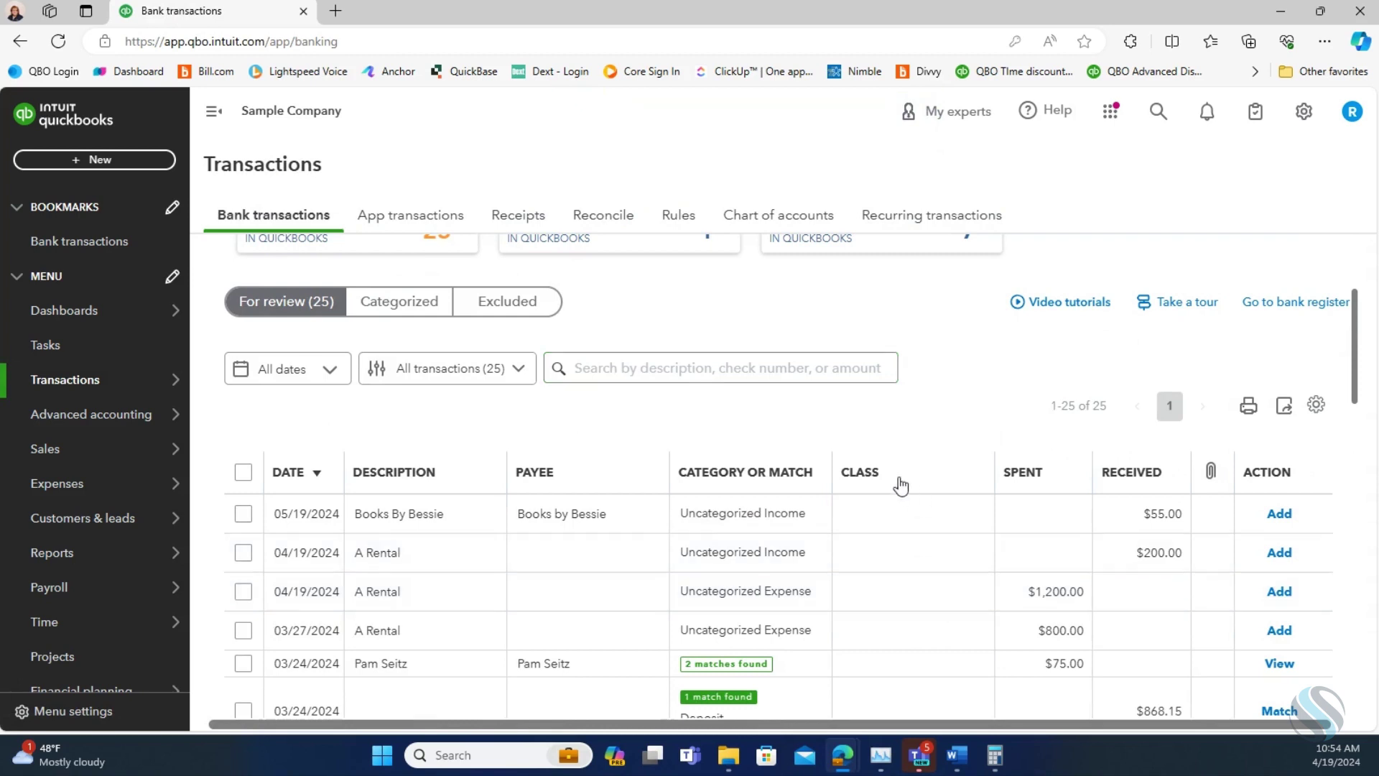
scroll(884, 585, "down", 1)
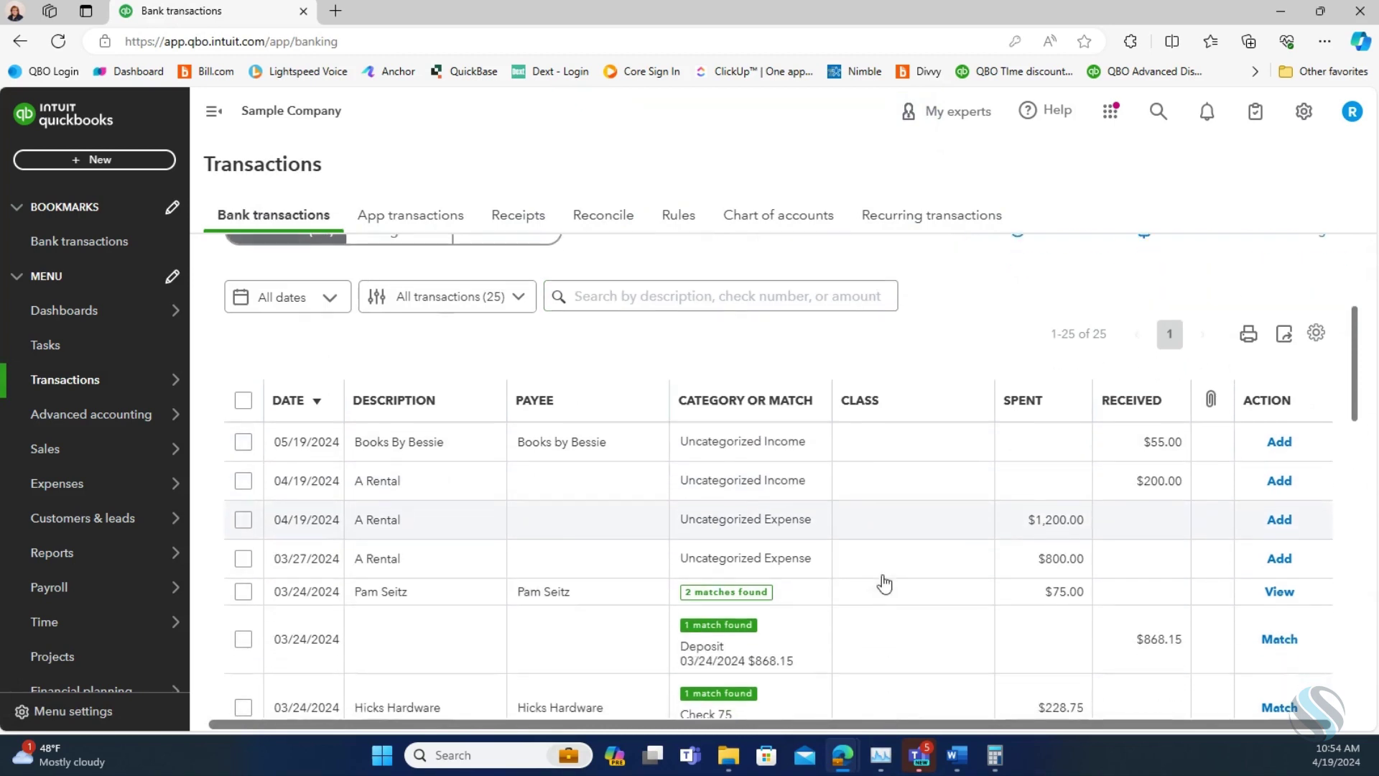
left_click(369, 496)
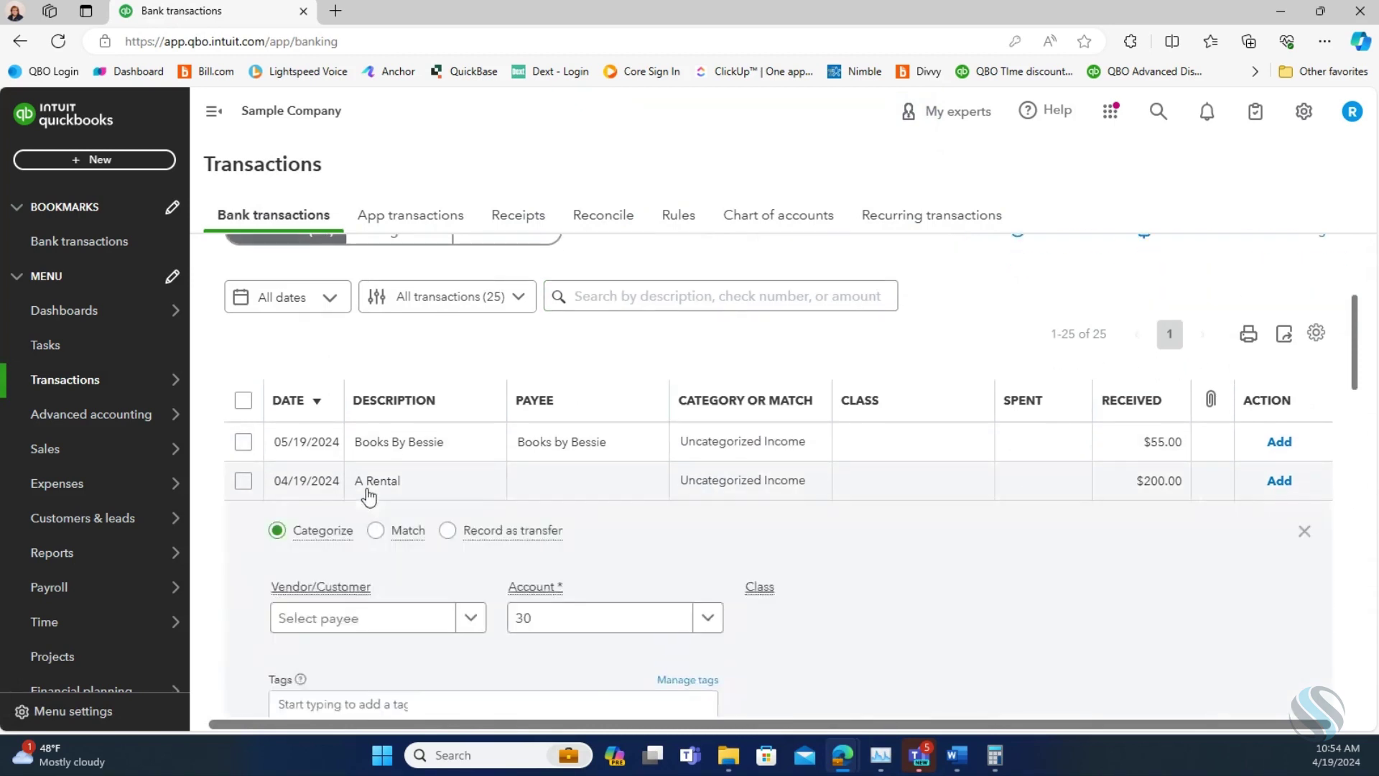
left_click(380, 490)
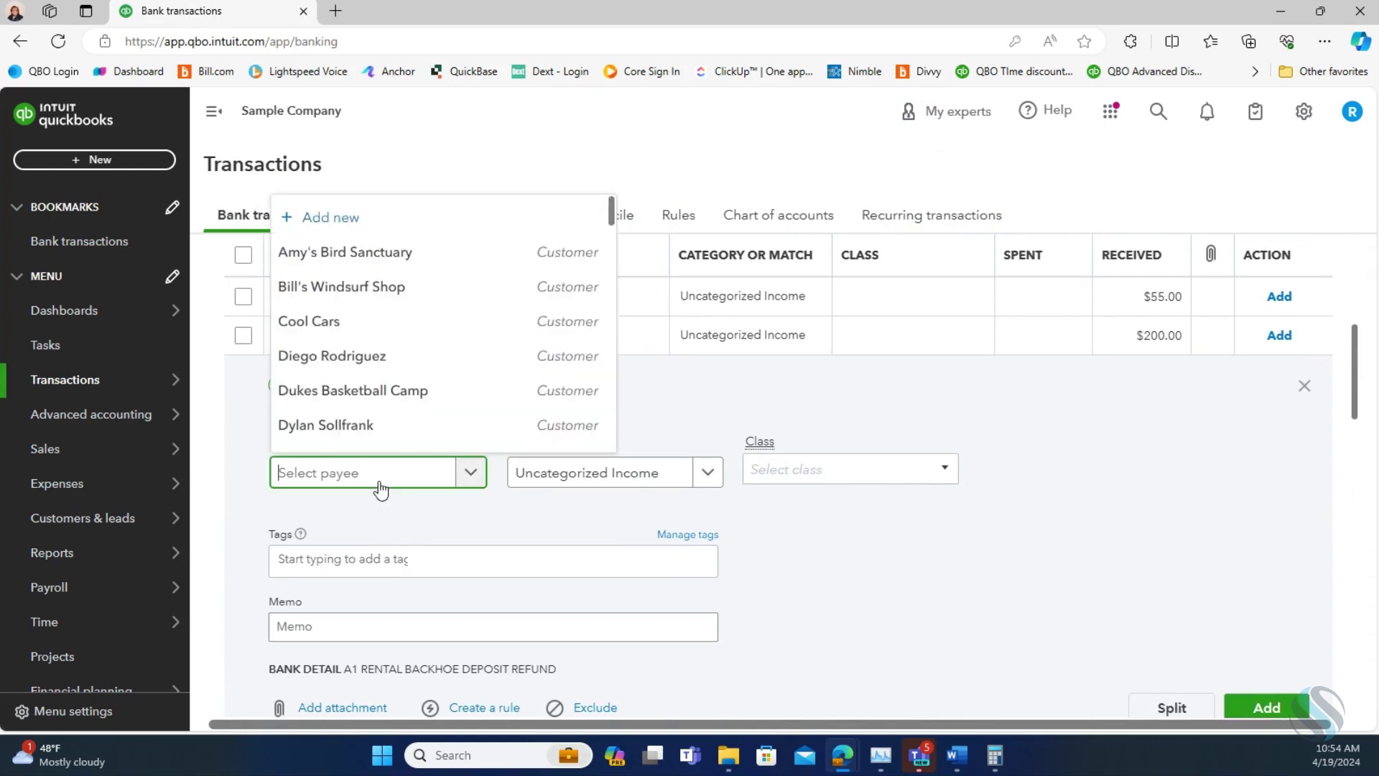
type("Rental")
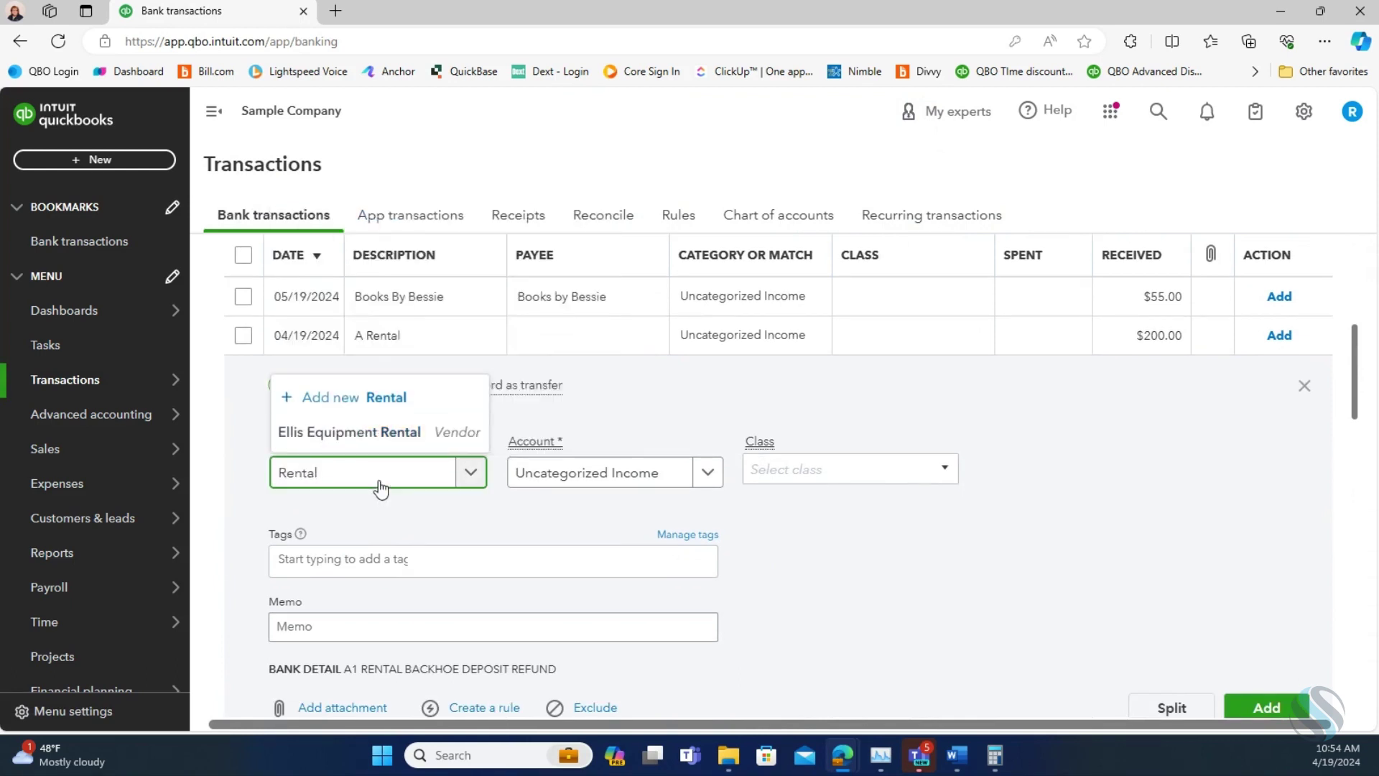
key("Return")
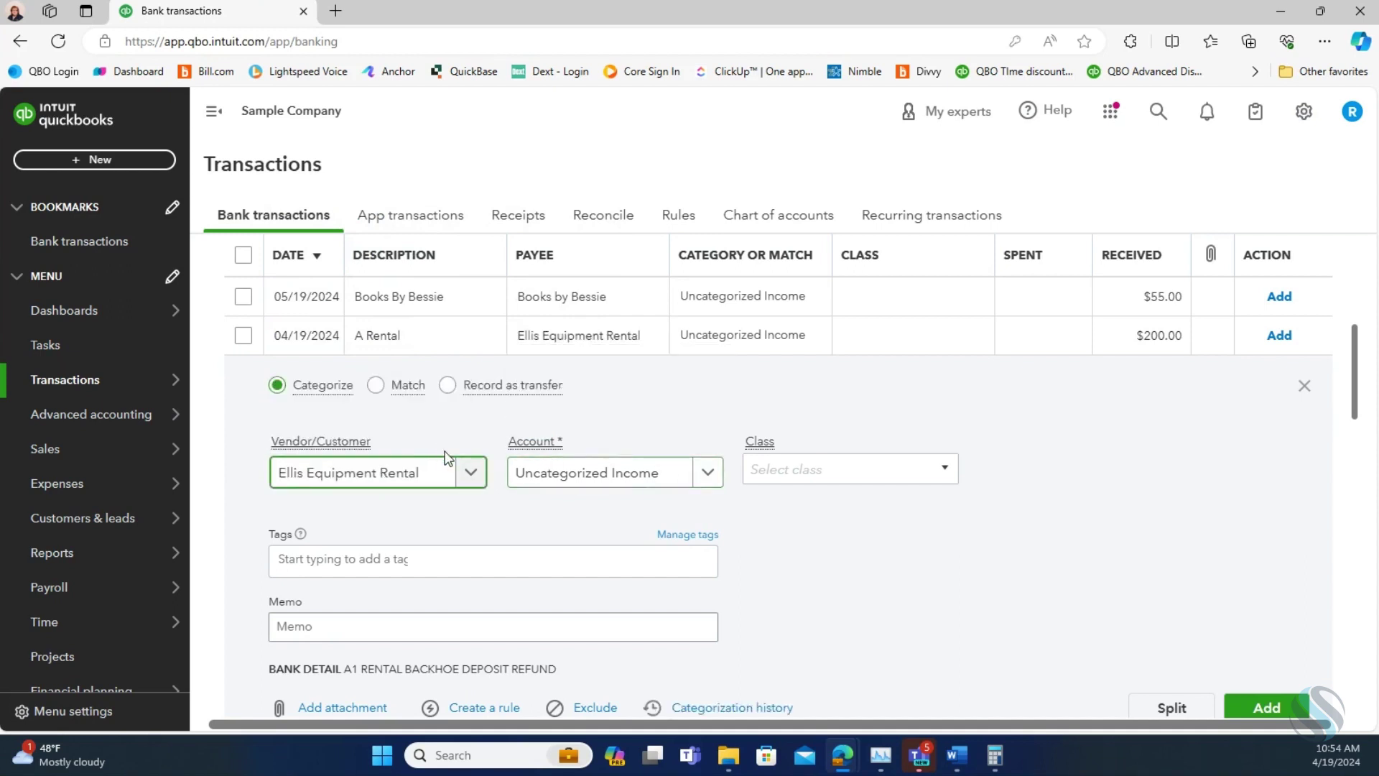
left_click_drag(435, 474, 252, 473)
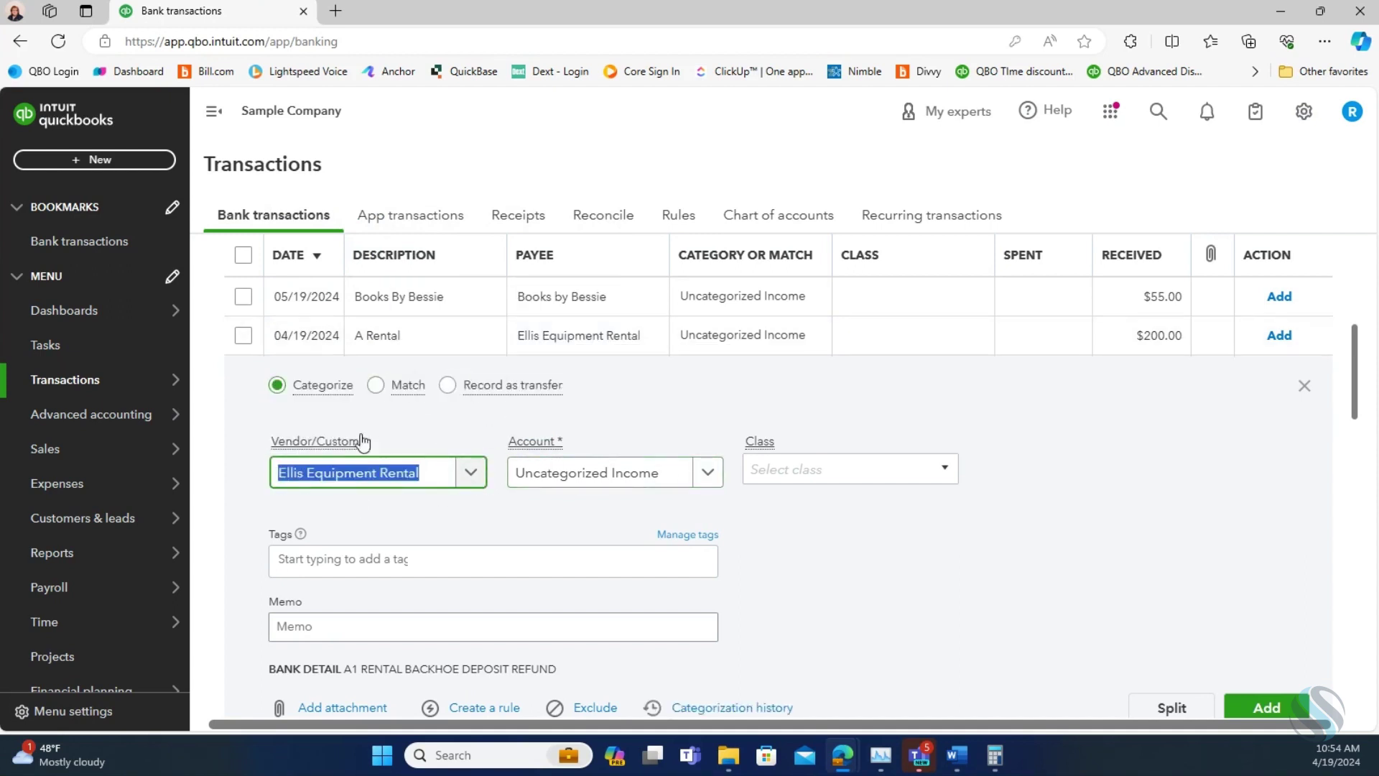
Step: Categorize the A Rental deposit to the Equipment Rental expense account with a class and add it to the books
left_click(709, 474)
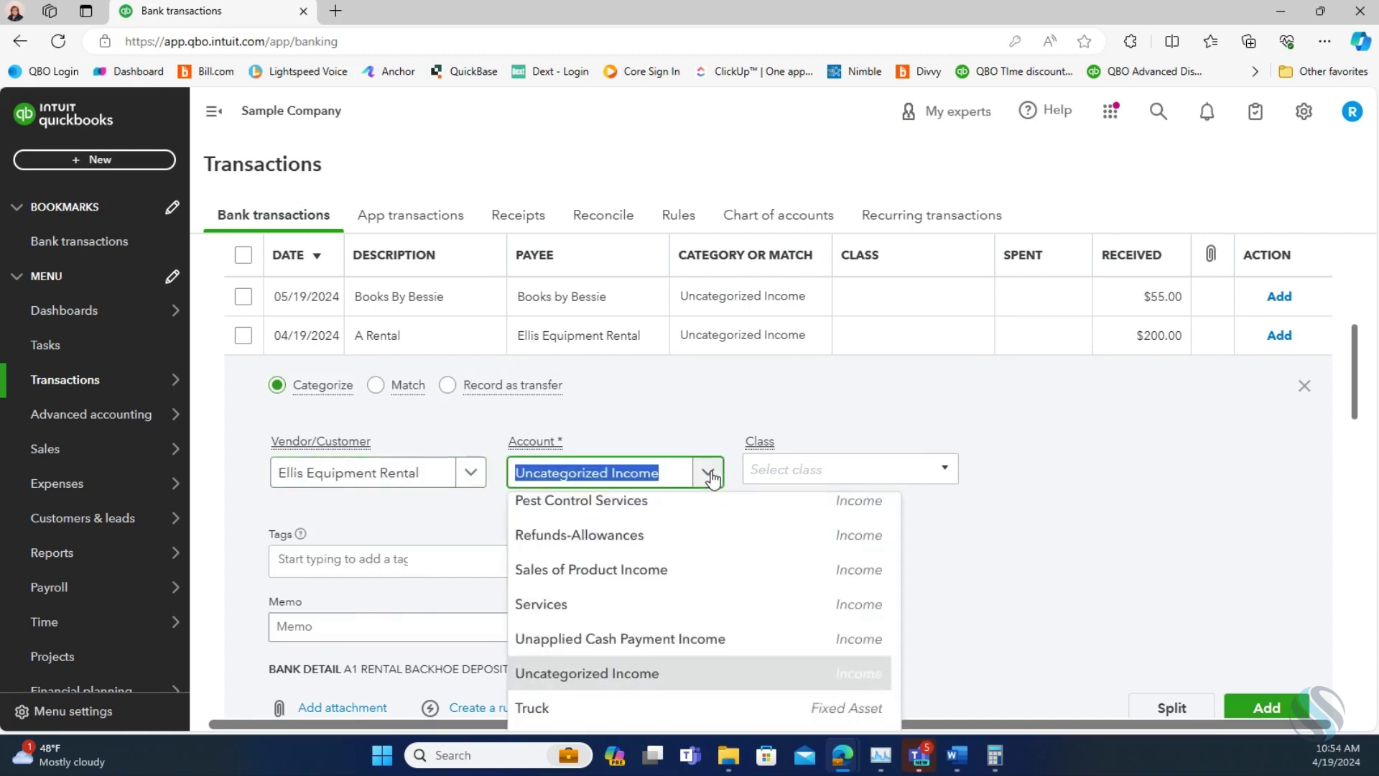
type("rent")
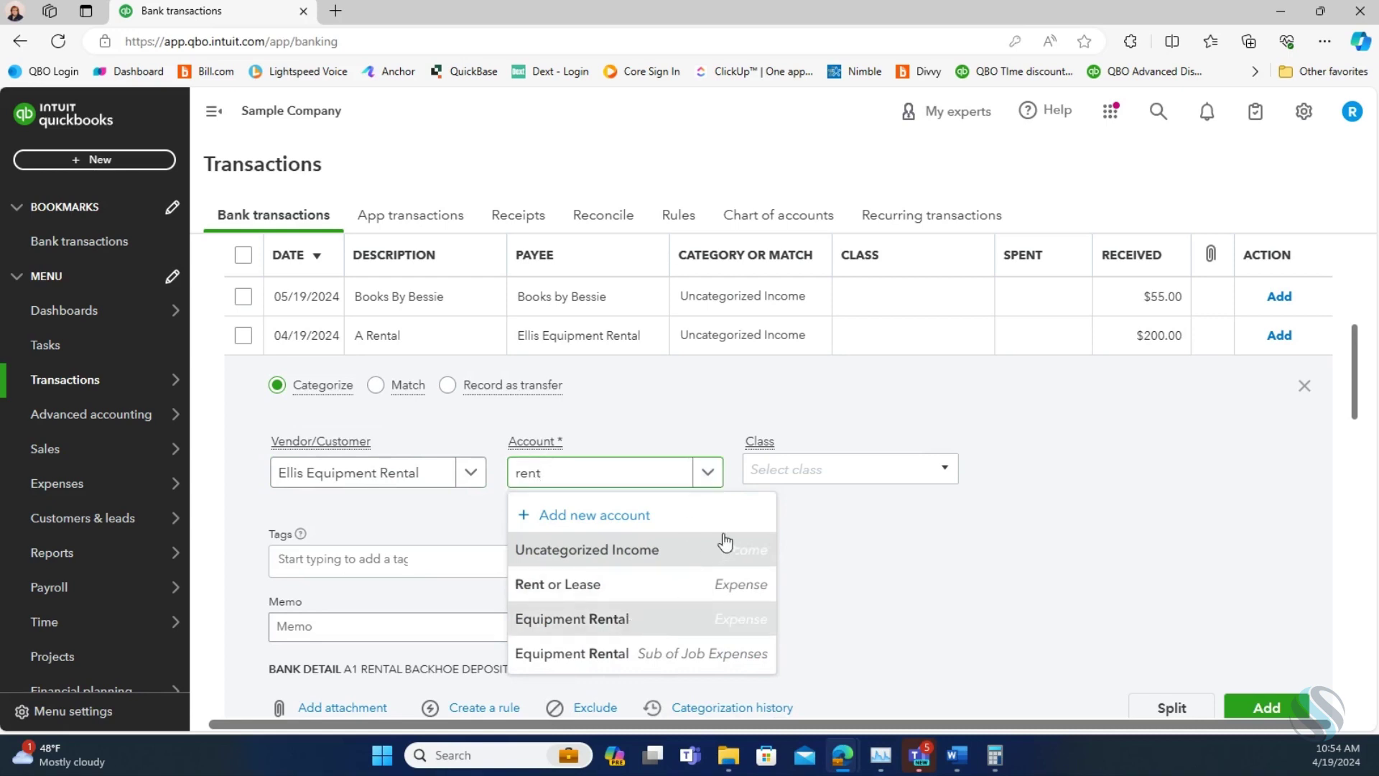
left_click(628, 618)
left_click(943, 474)
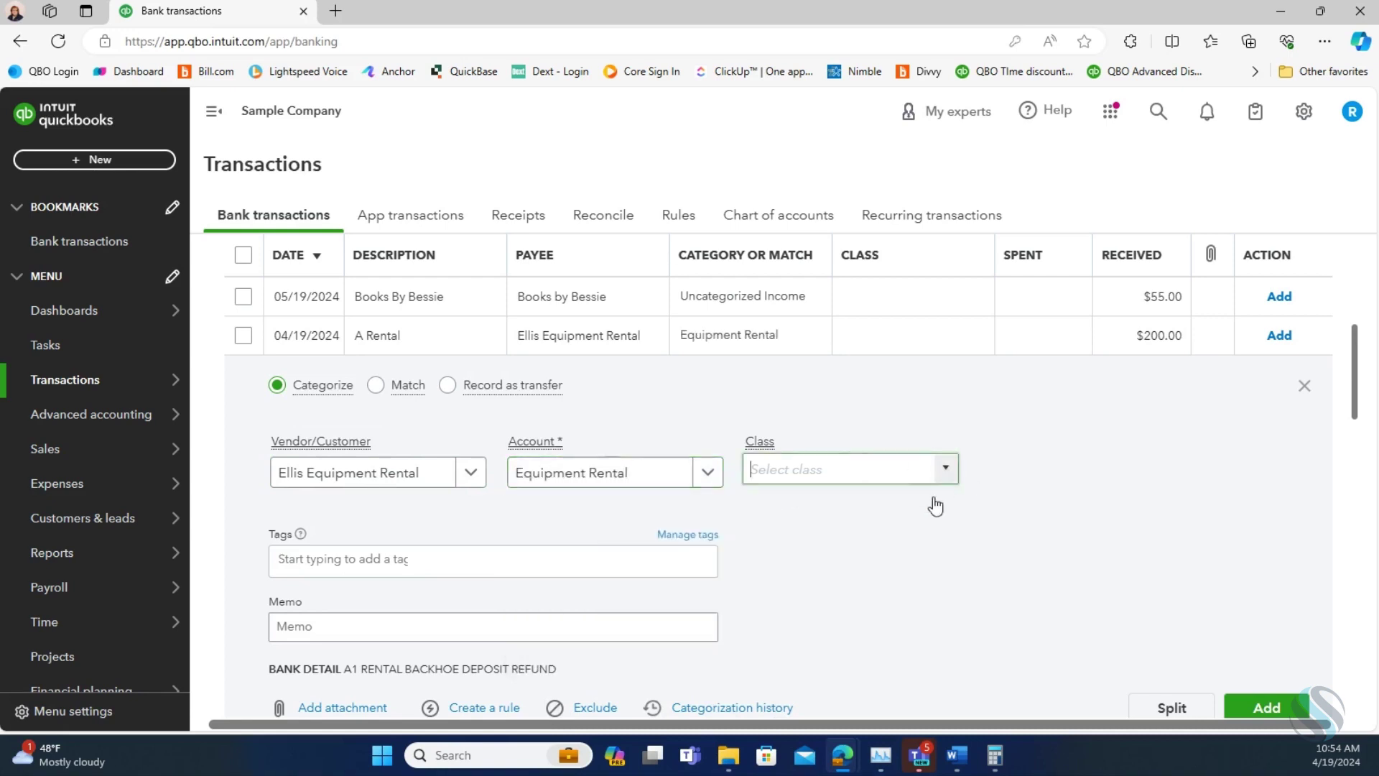
left_click(855, 566)
left_click(1265, 708)
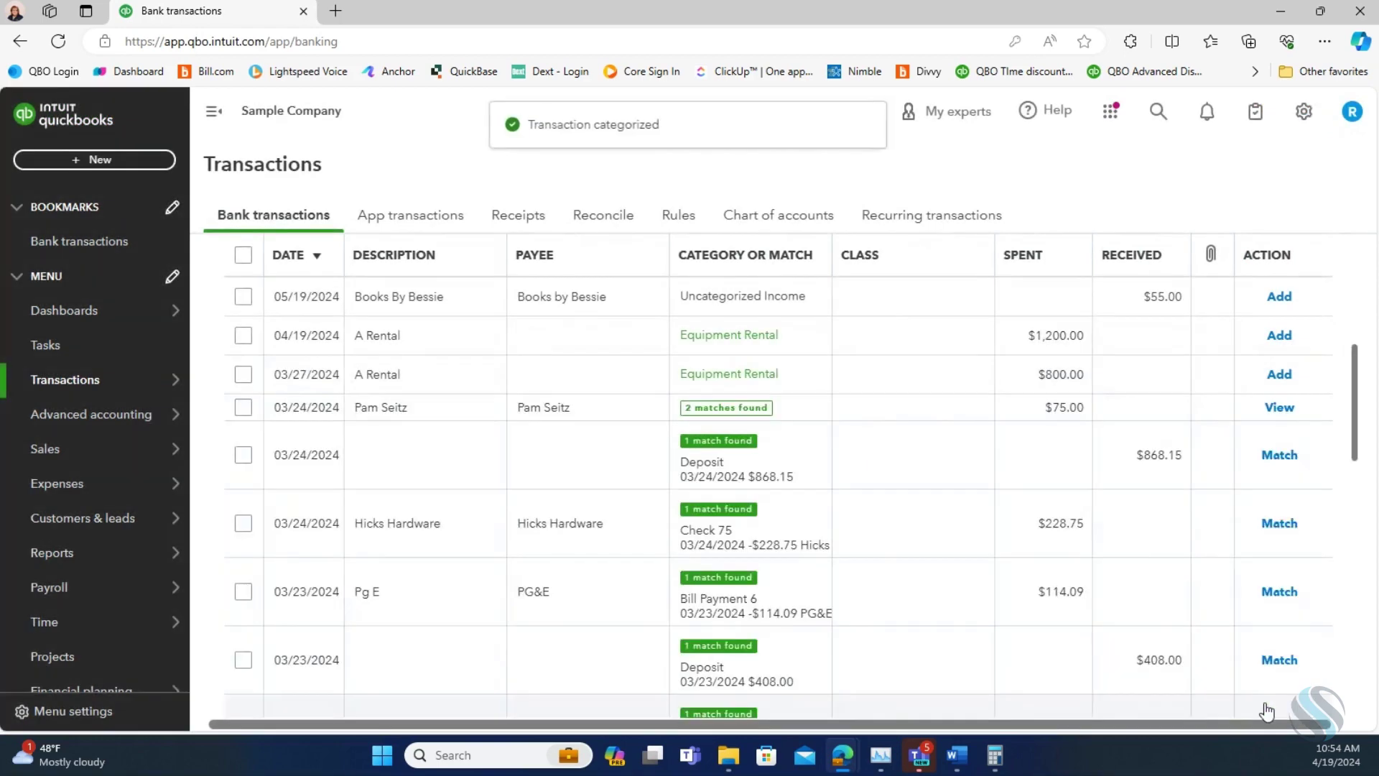
Step: Start a new invoice and select its customer
left_click(103, 160)
left_click(74, 257)
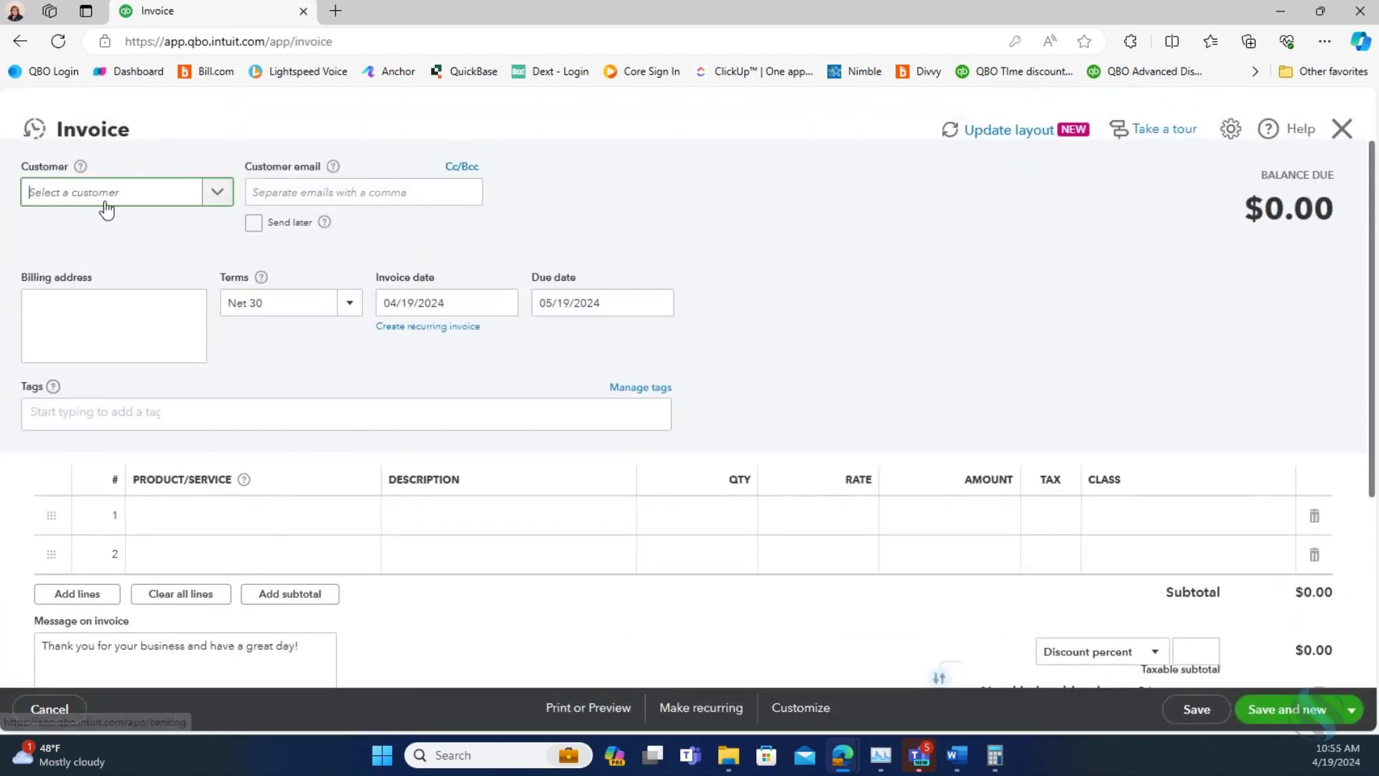
left_click(213, 198)
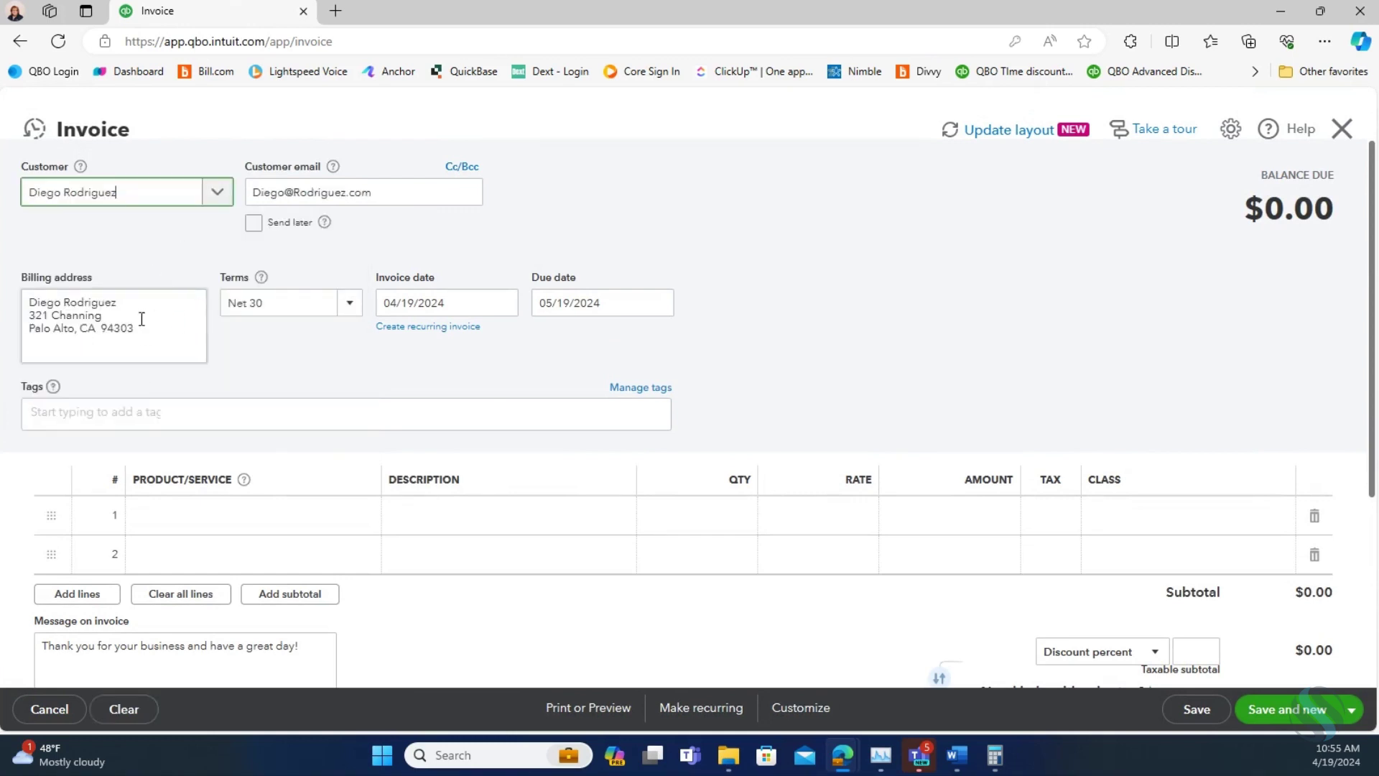
Step: Fill the invoice's first line with the Design service and a quantity of 50
left_click(201, 515)
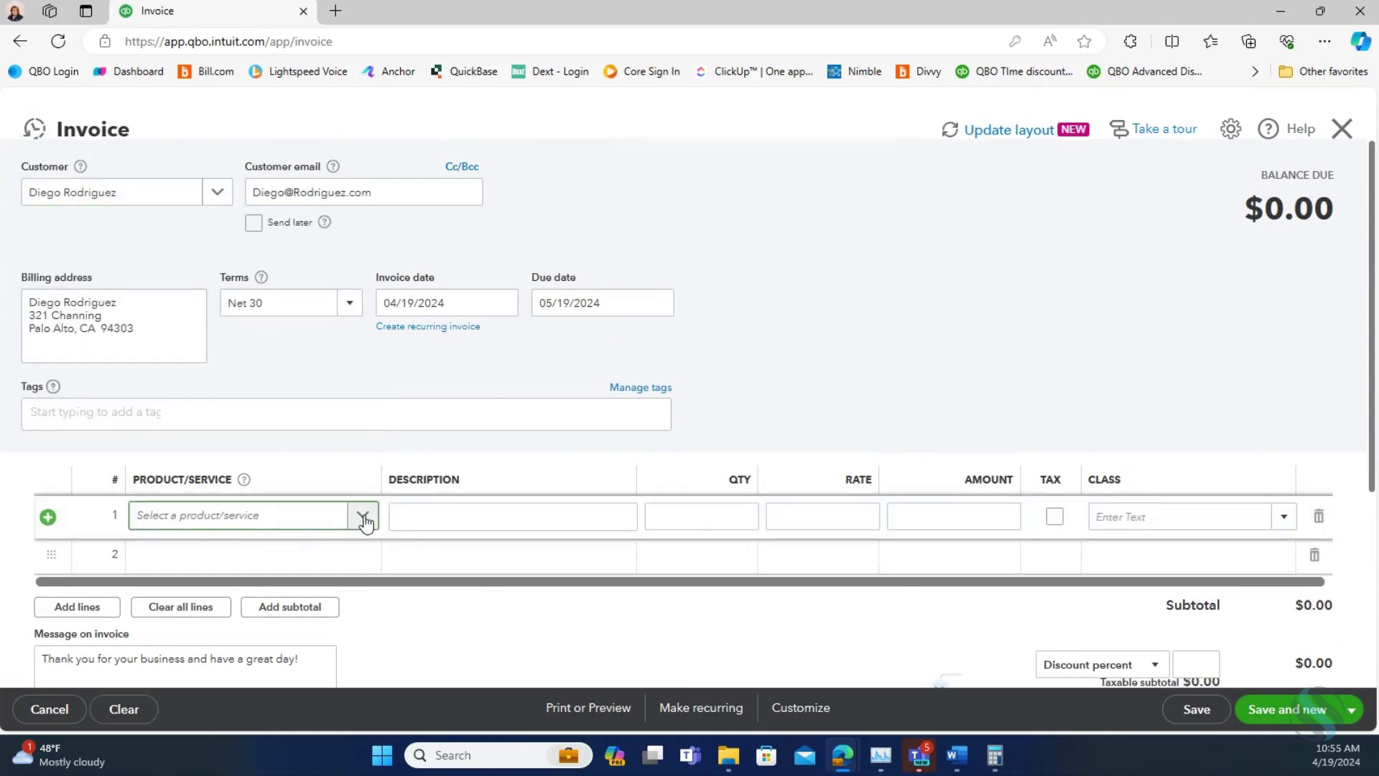
left_click(368, 518)
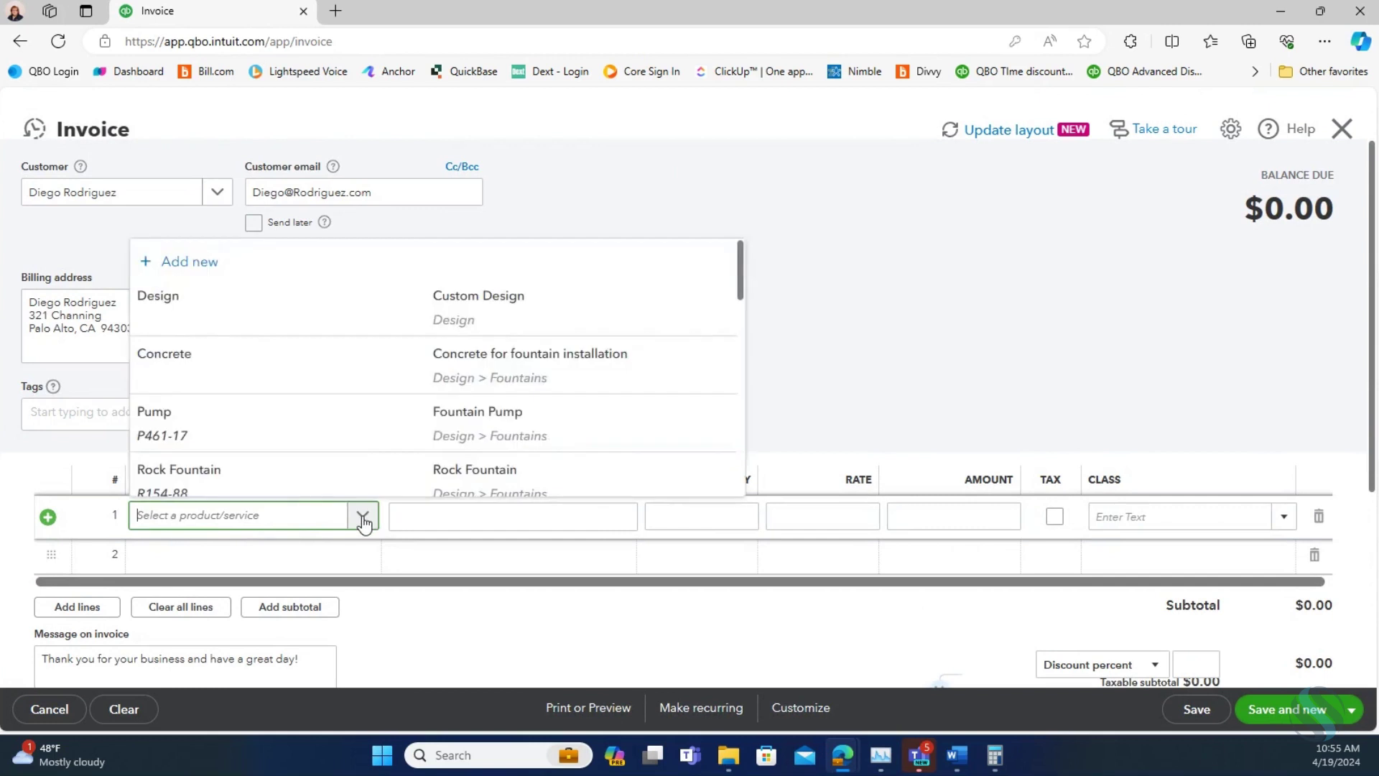
left_click(303, 319)
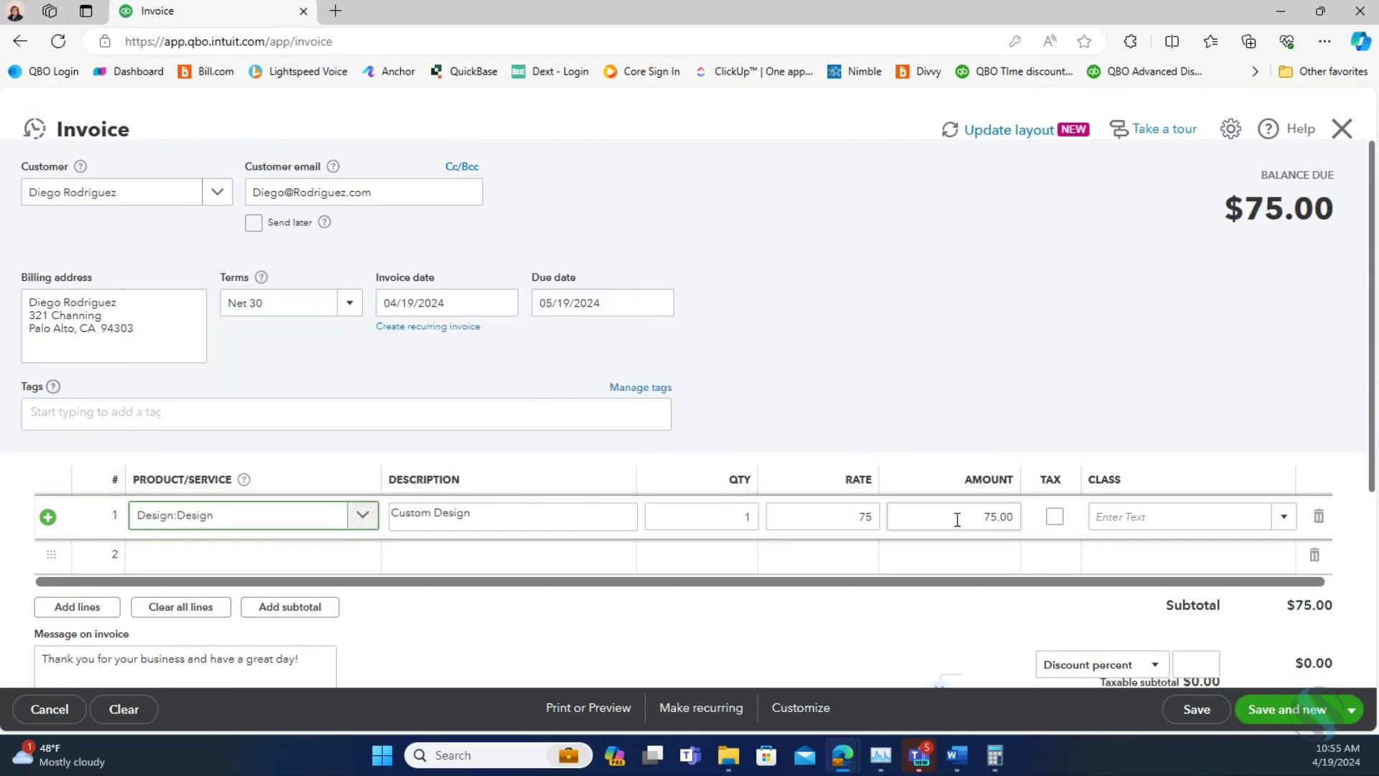
left_click(726, 517)
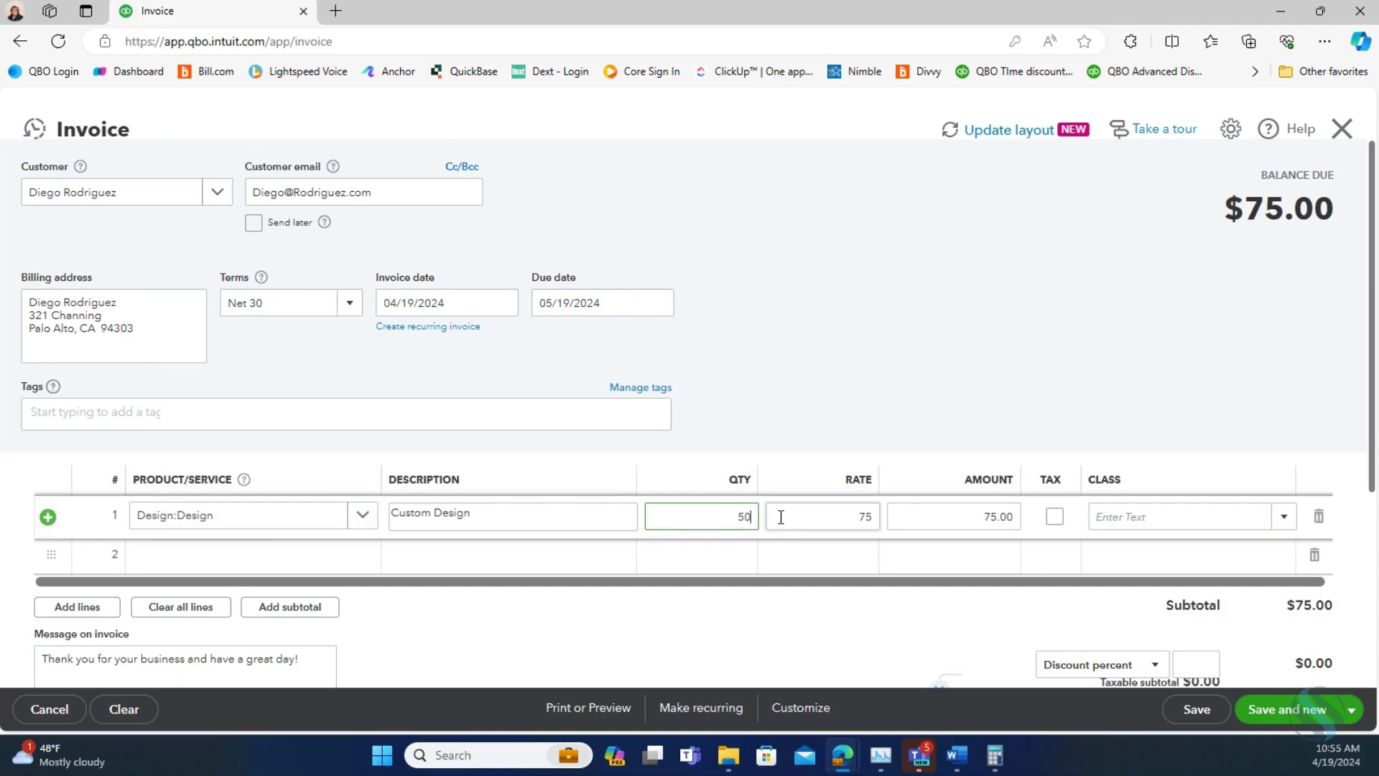
left_click(781, 517)
Step: Create a new class named Landscape and assign it to the invoice's Design line
left_click(1195, 518)
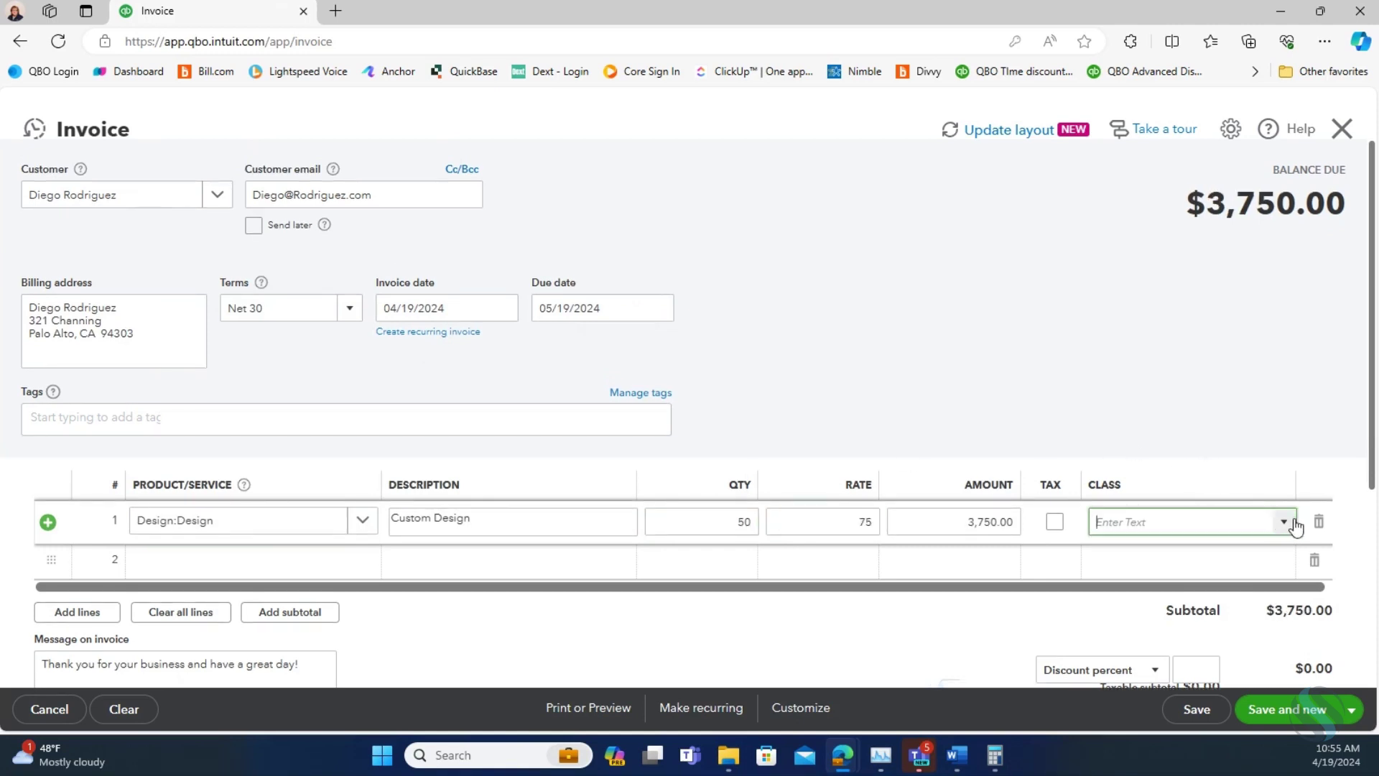
left_click(1296, 526)
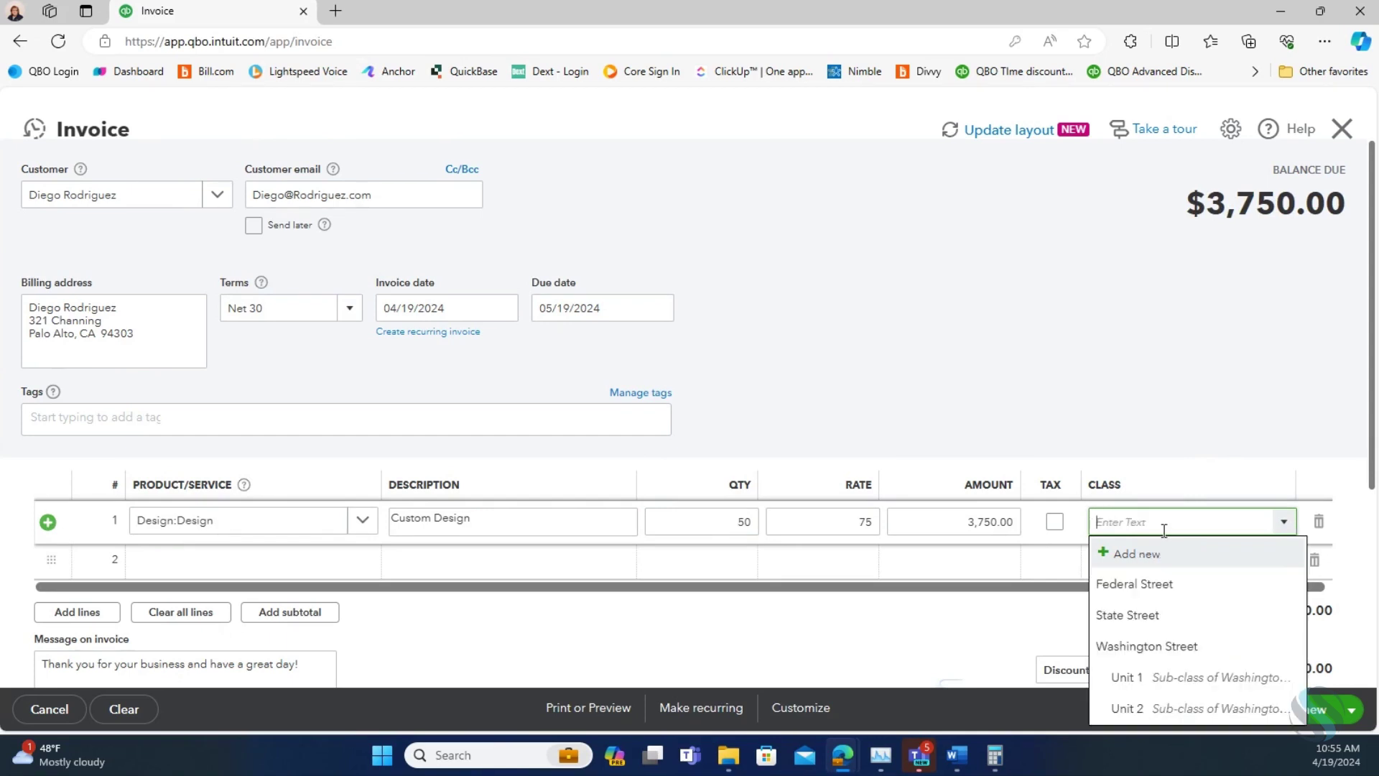
type("scape")
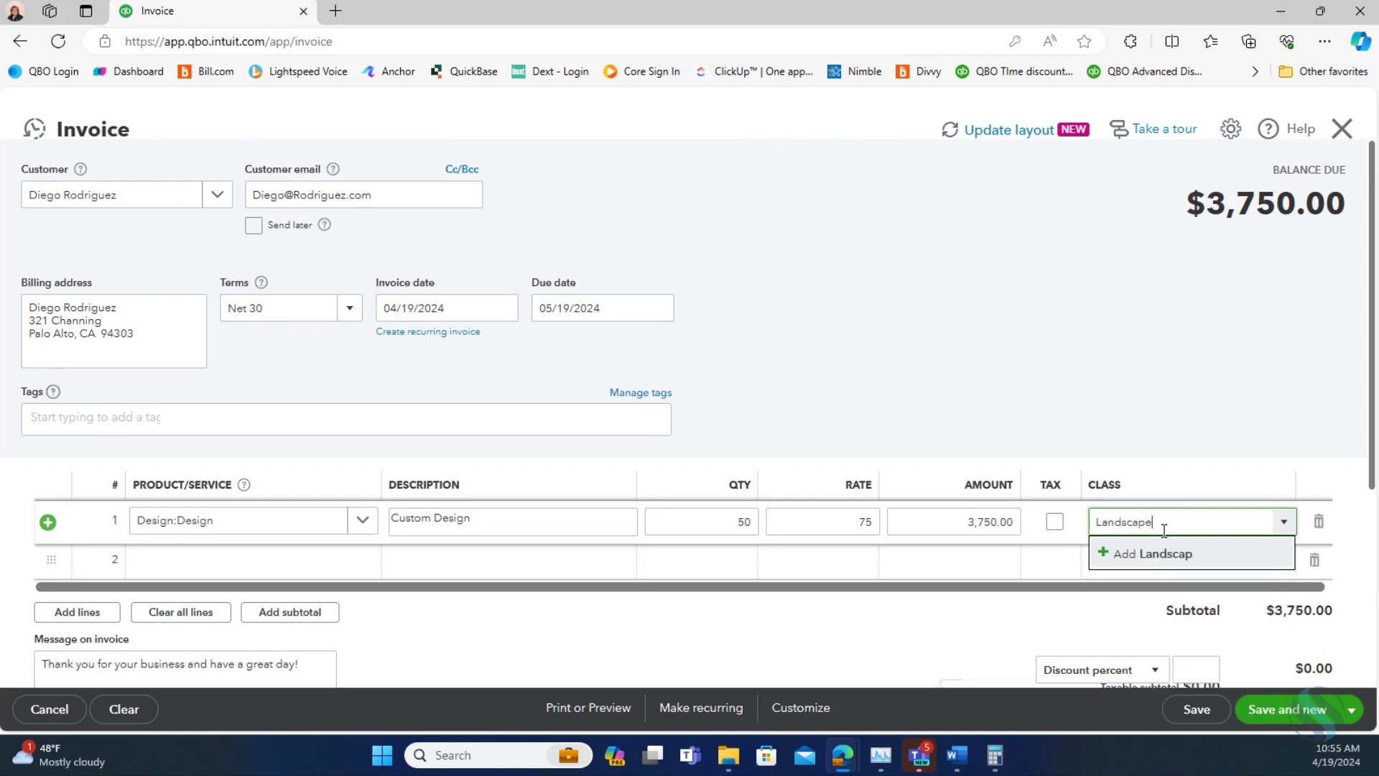
left_click(1157, 563)
left_click(1214, 675)
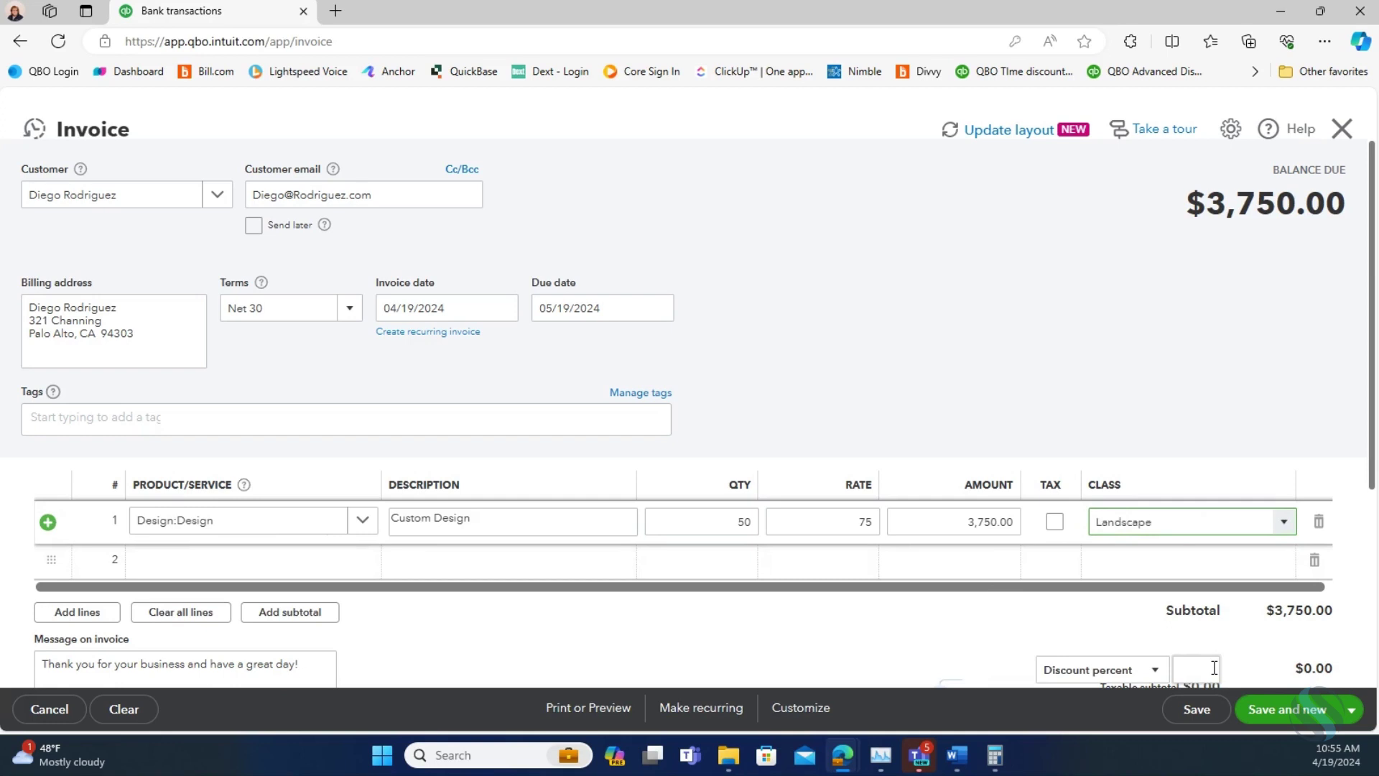
Step: Save the invoice and close the blank invoice form
left_click(1279, 711)
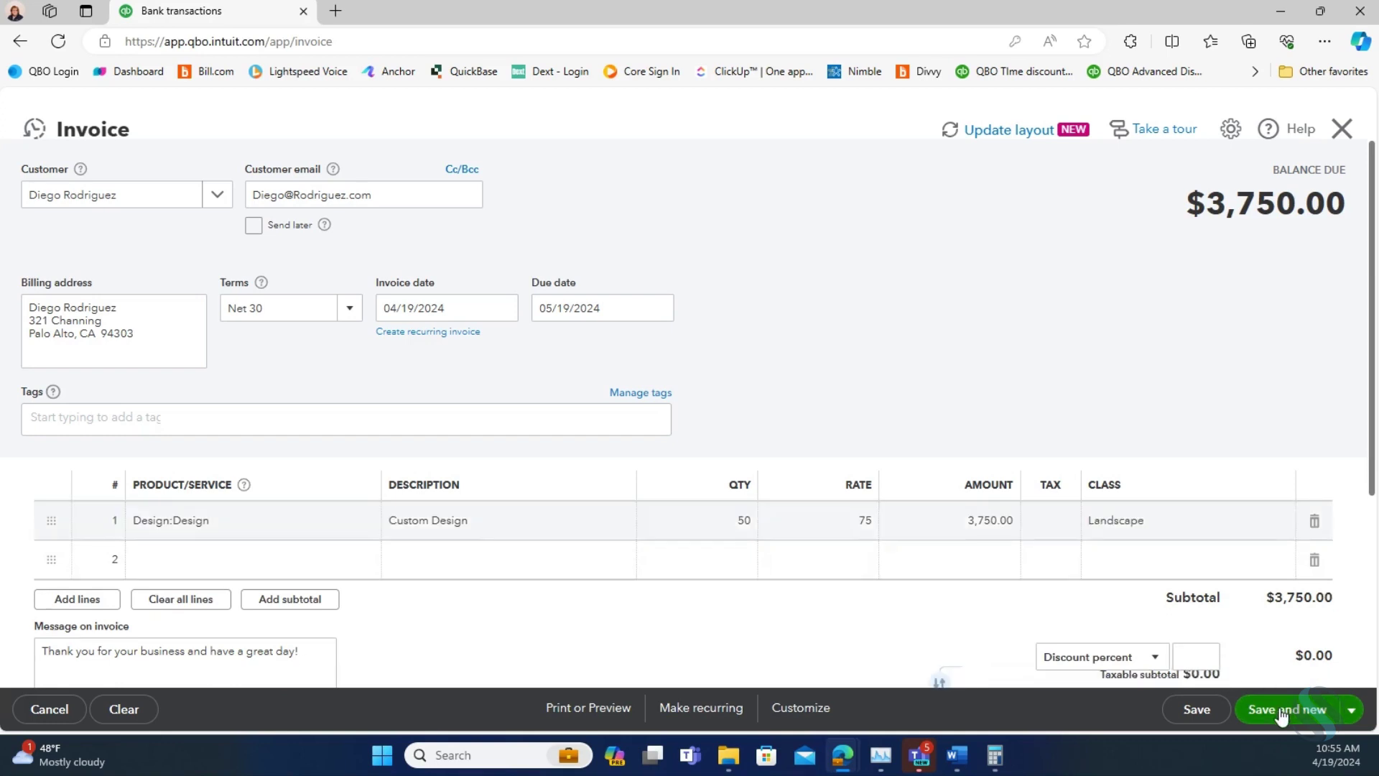
left_click(1279, 713)
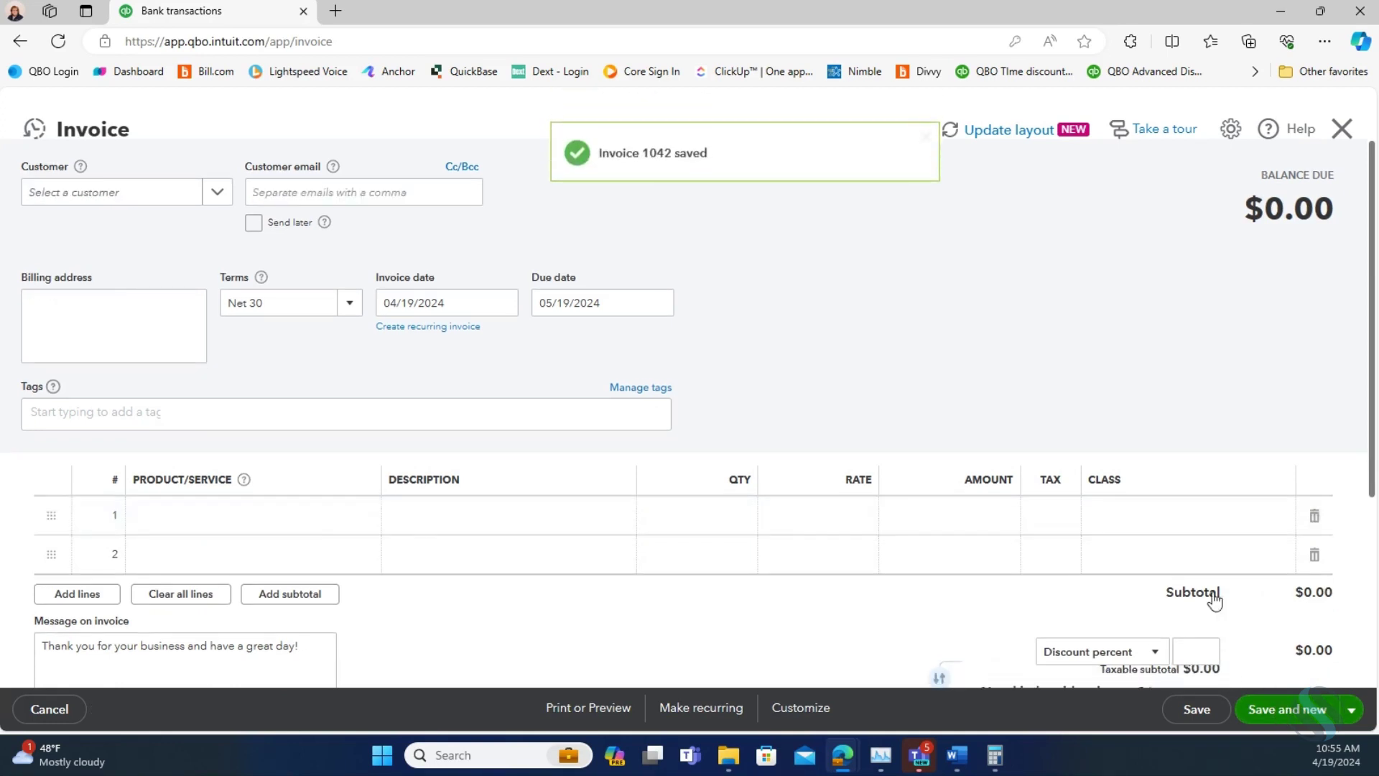
left_click(1342, 131)
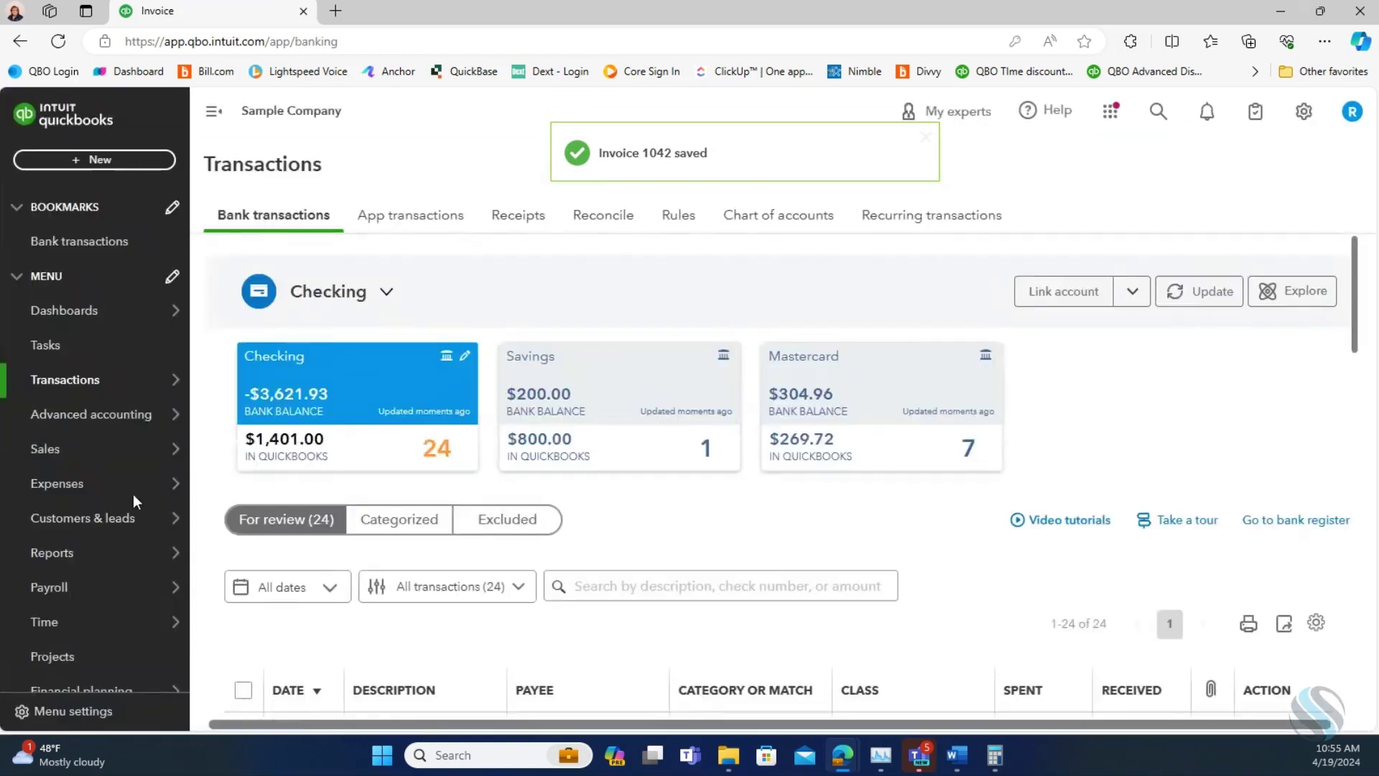
Step: Open the Profit and Loss report from the standard reports
mouse_move(86, 553)
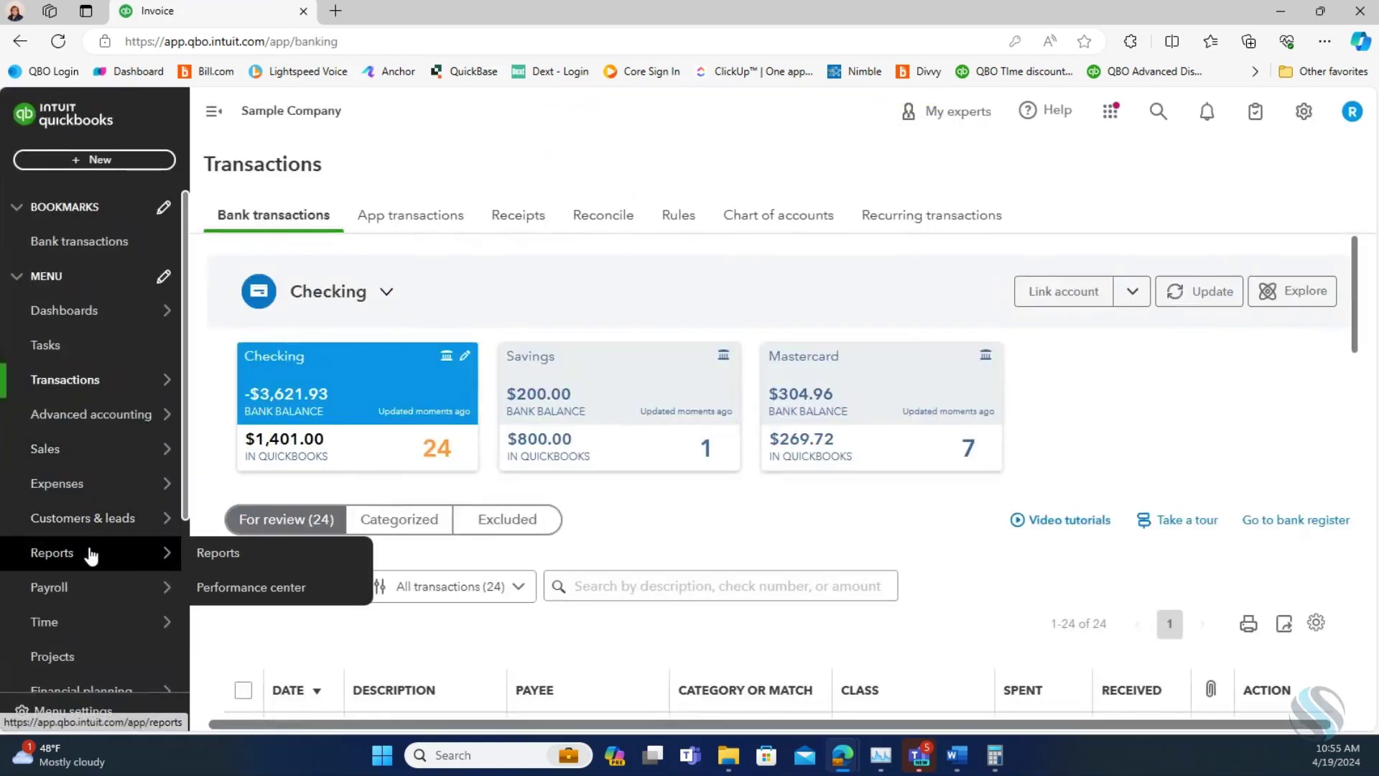
left_click(247, 561)
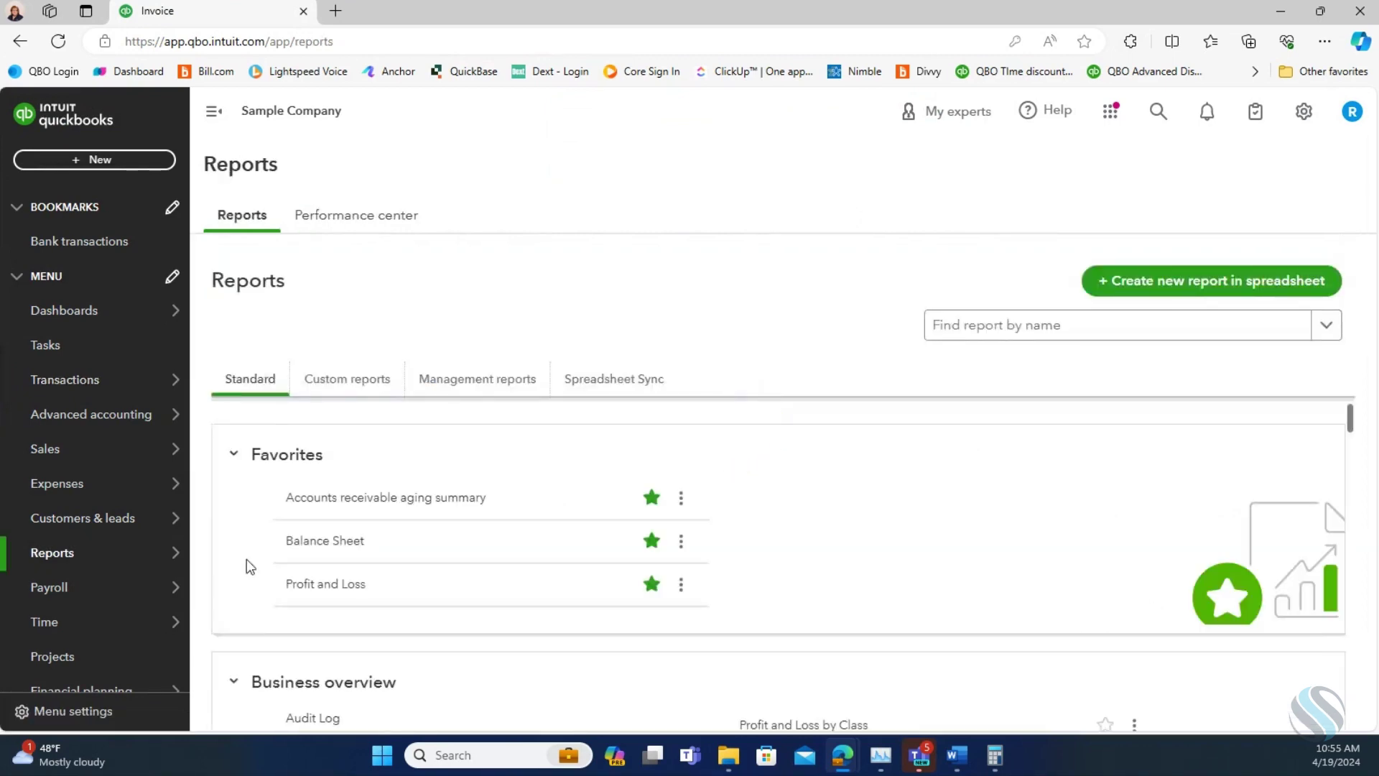
scroll(479, 635, "down", 2)
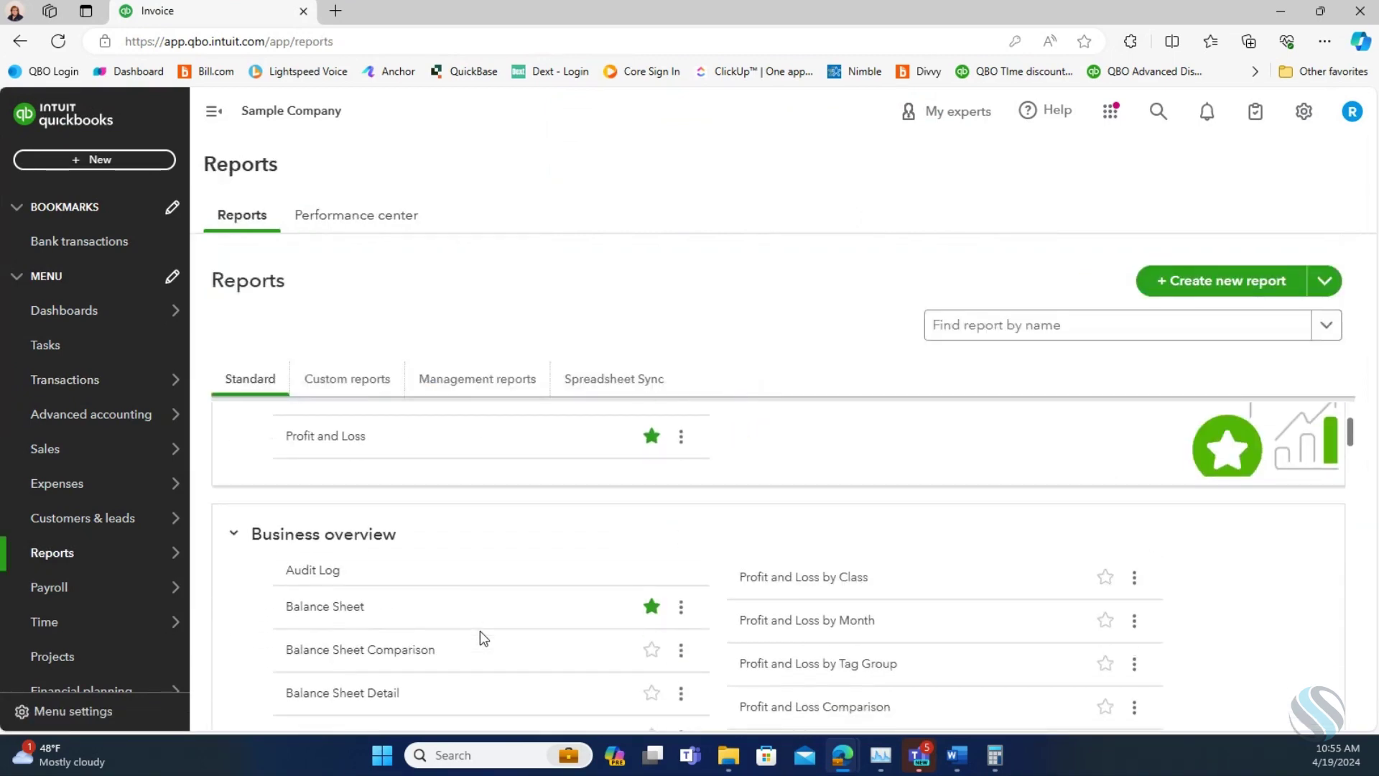
scroll(479, 630, "up", 2)
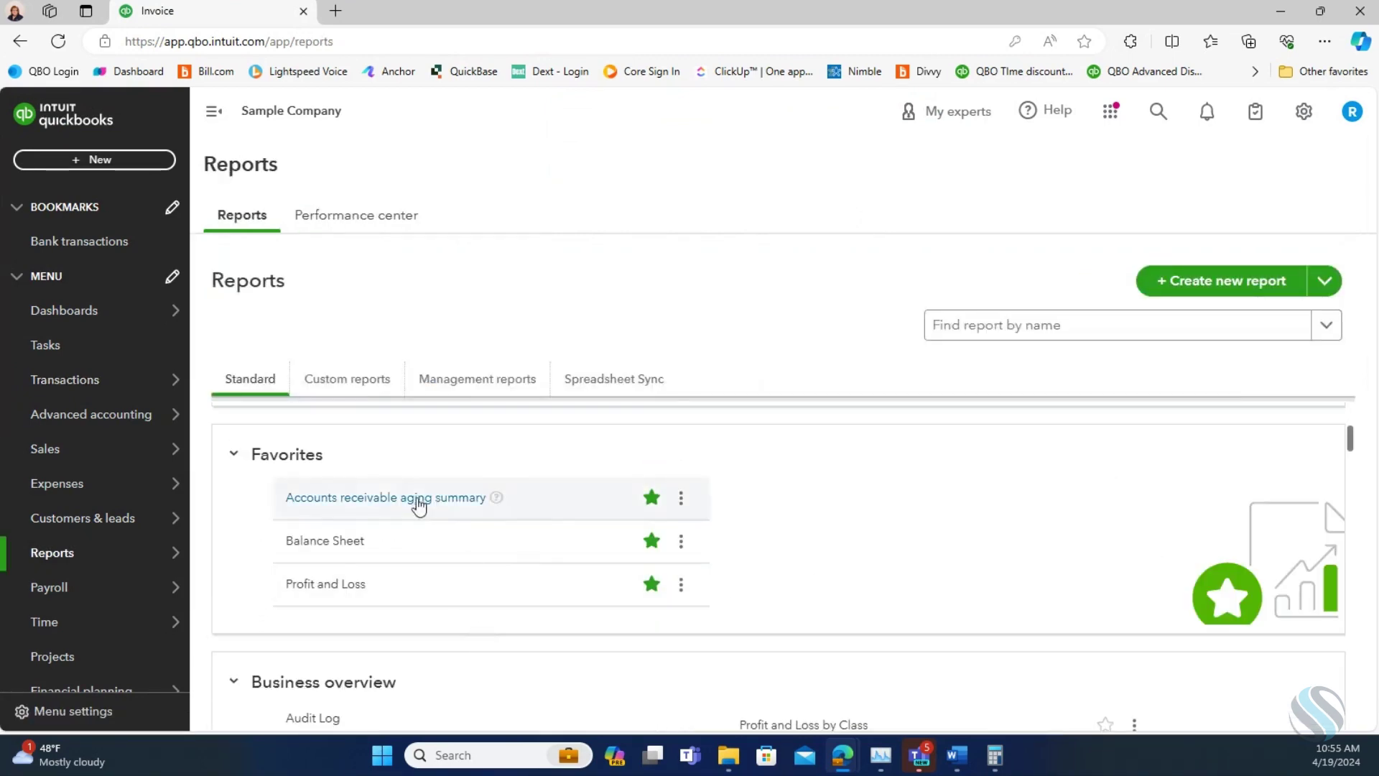
left_click(333, 586)
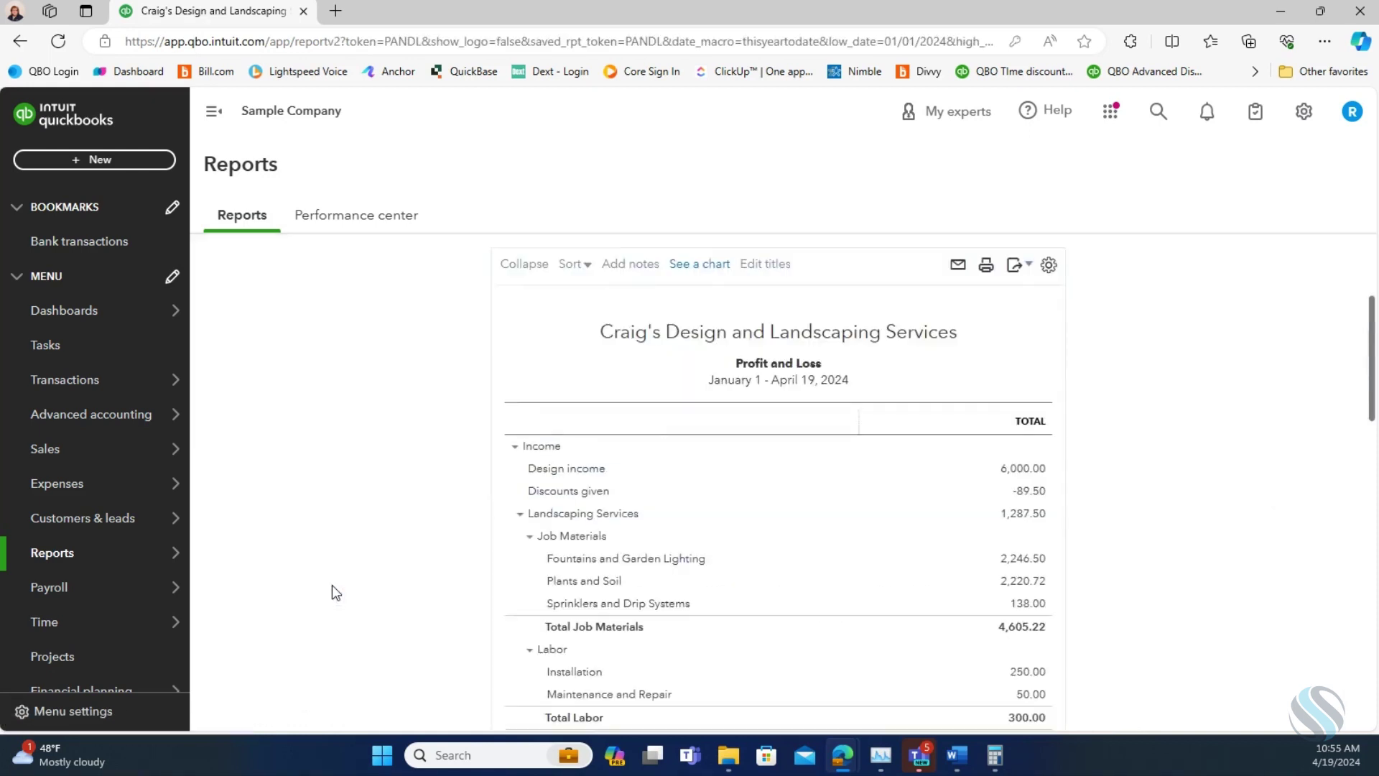
Step: Display the Profit and Loss report's columns by Classes and rerun the report
left_click(273, 338)
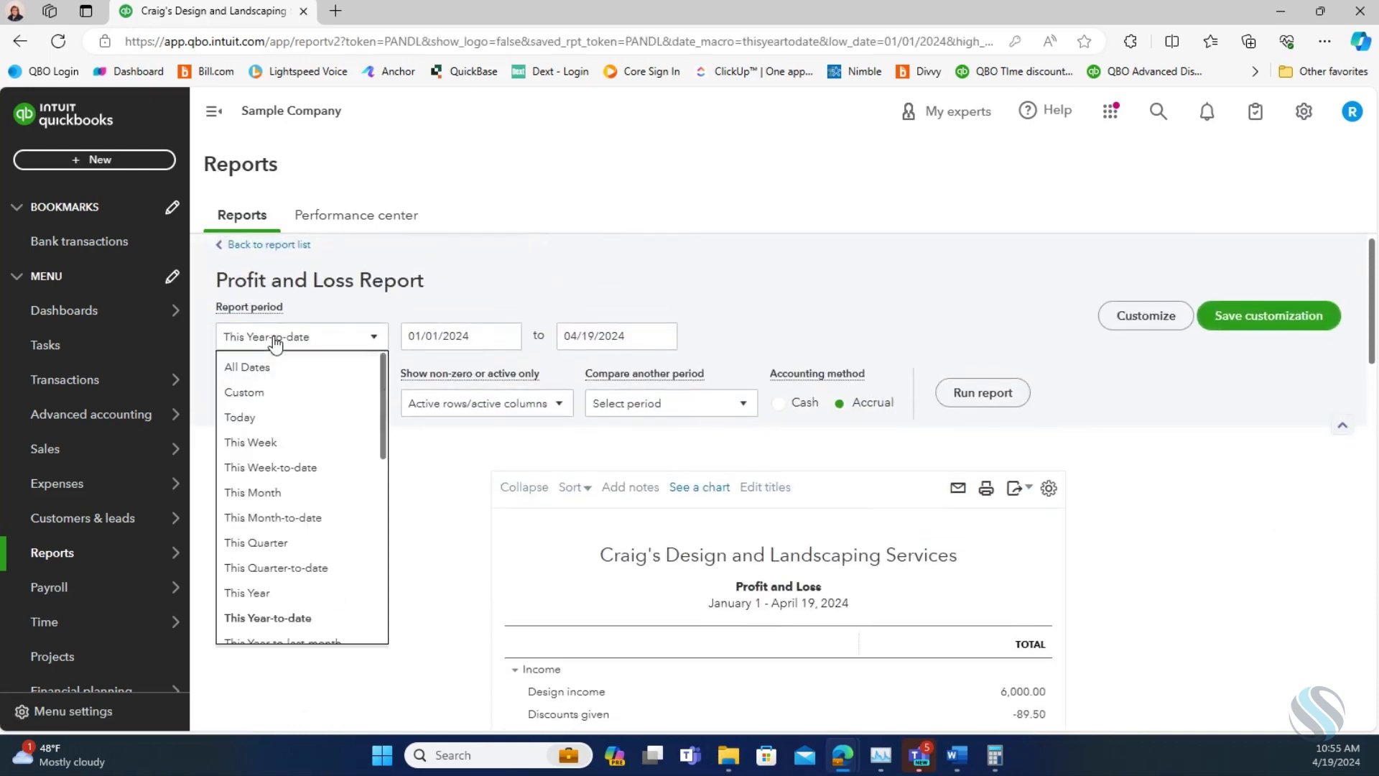
left_click(329, 403)
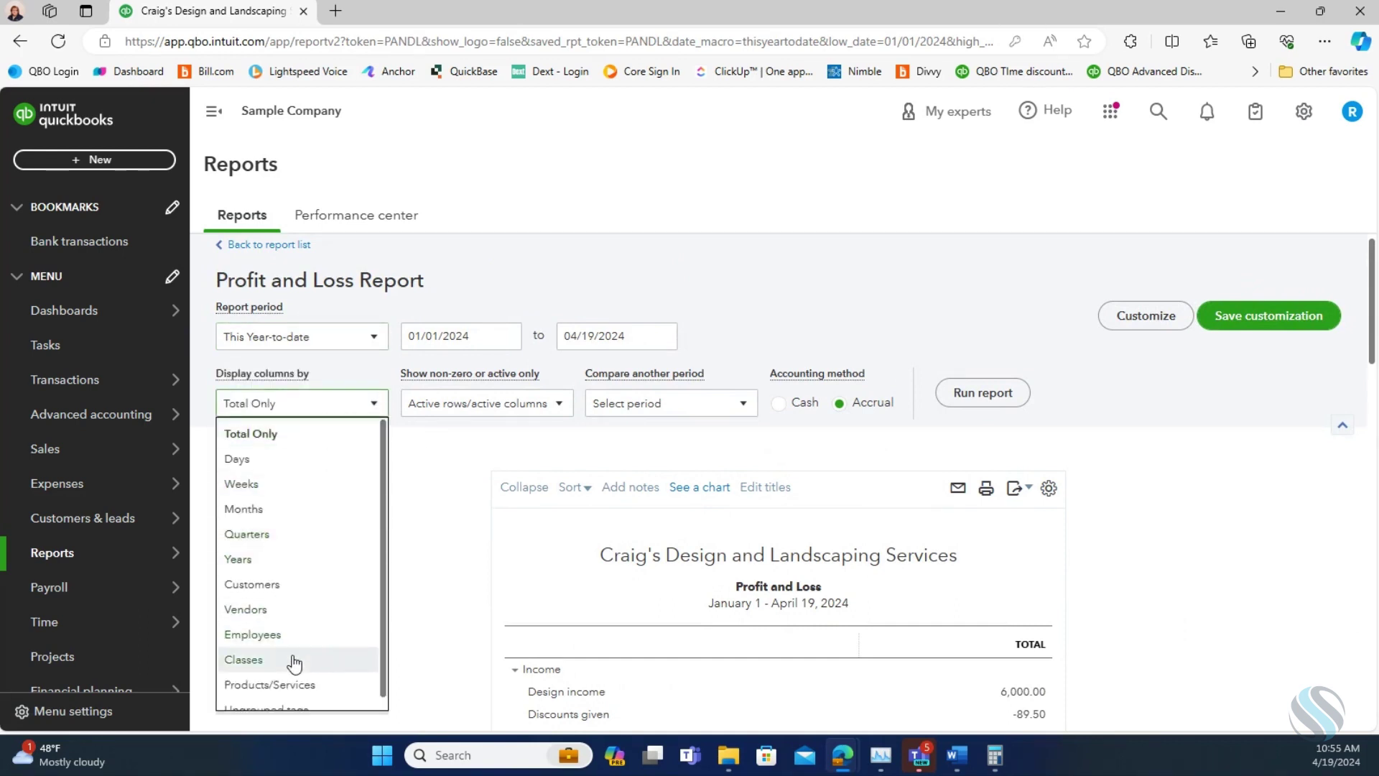
scroll(477, 593, "down", 2)
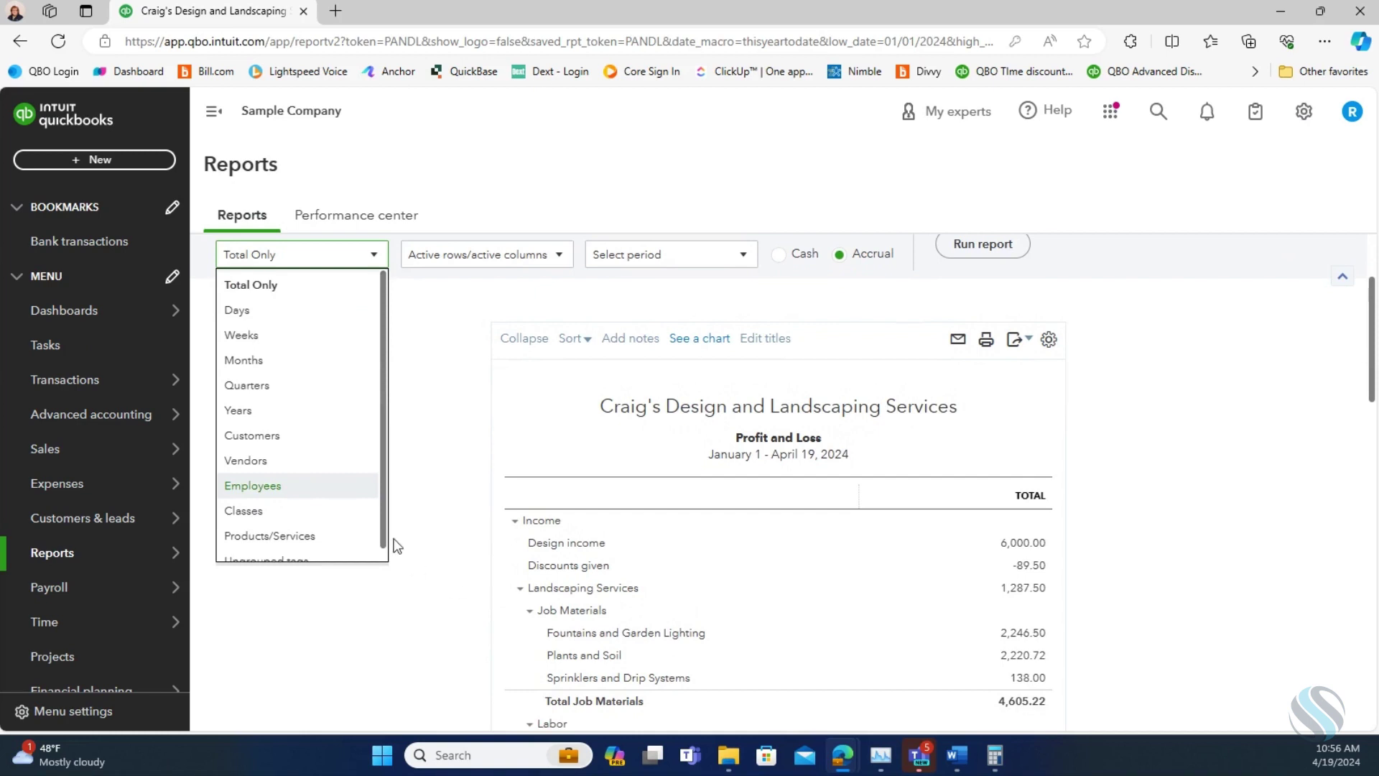
left_click(244, 511)
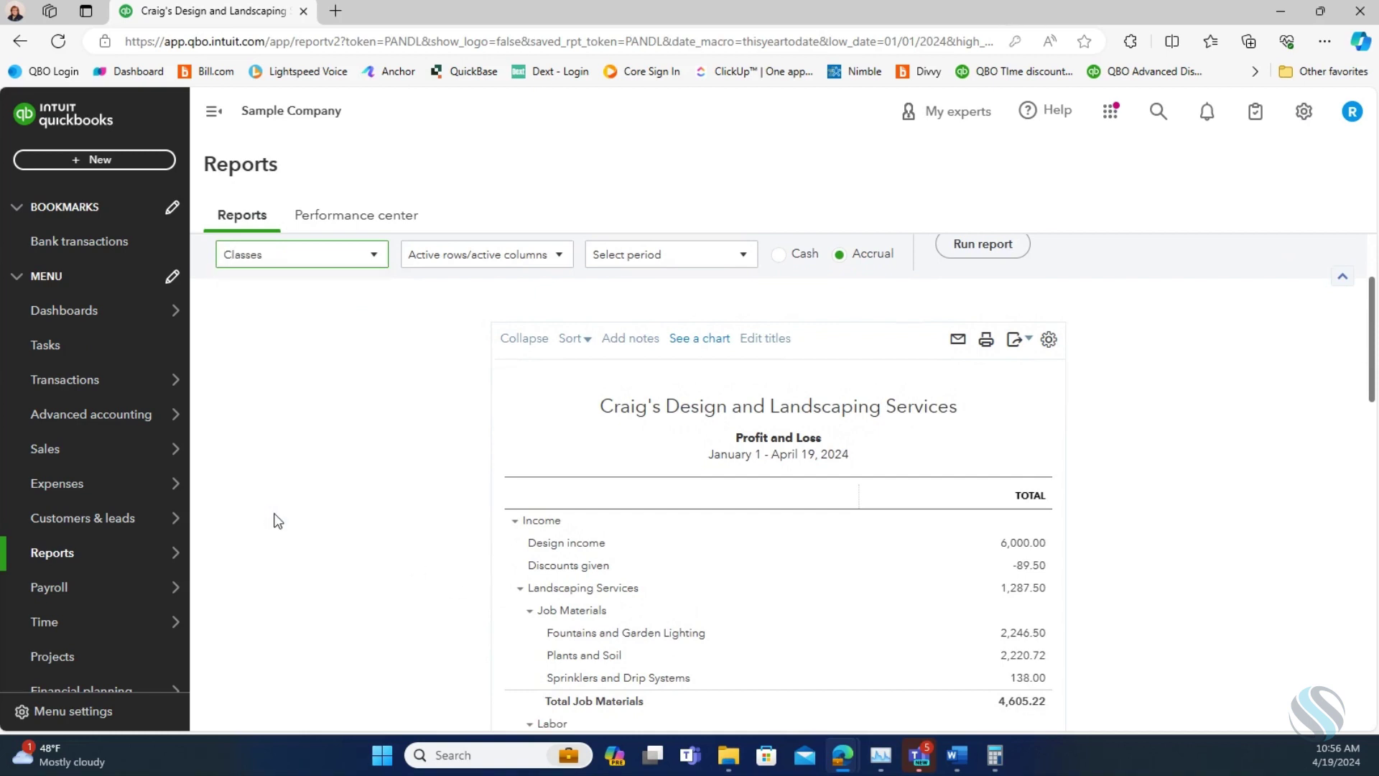
scroll(310, 381, "up", 2)
left_click(994, 399)
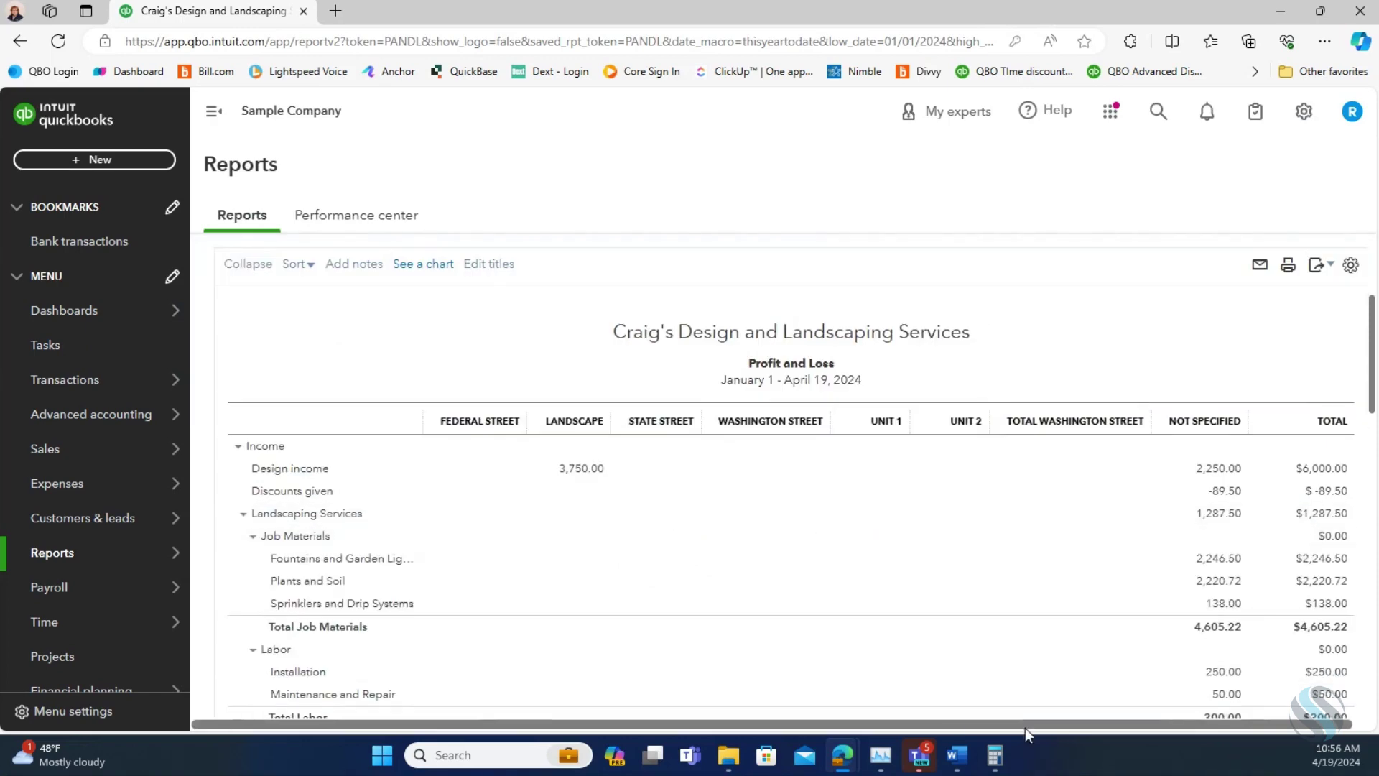
Step: Change the class-based Profit and Loss report period to This Month and rerun the report
scroll(1153, 727, "right", 1)
scroll(751, 571, "down", 5)
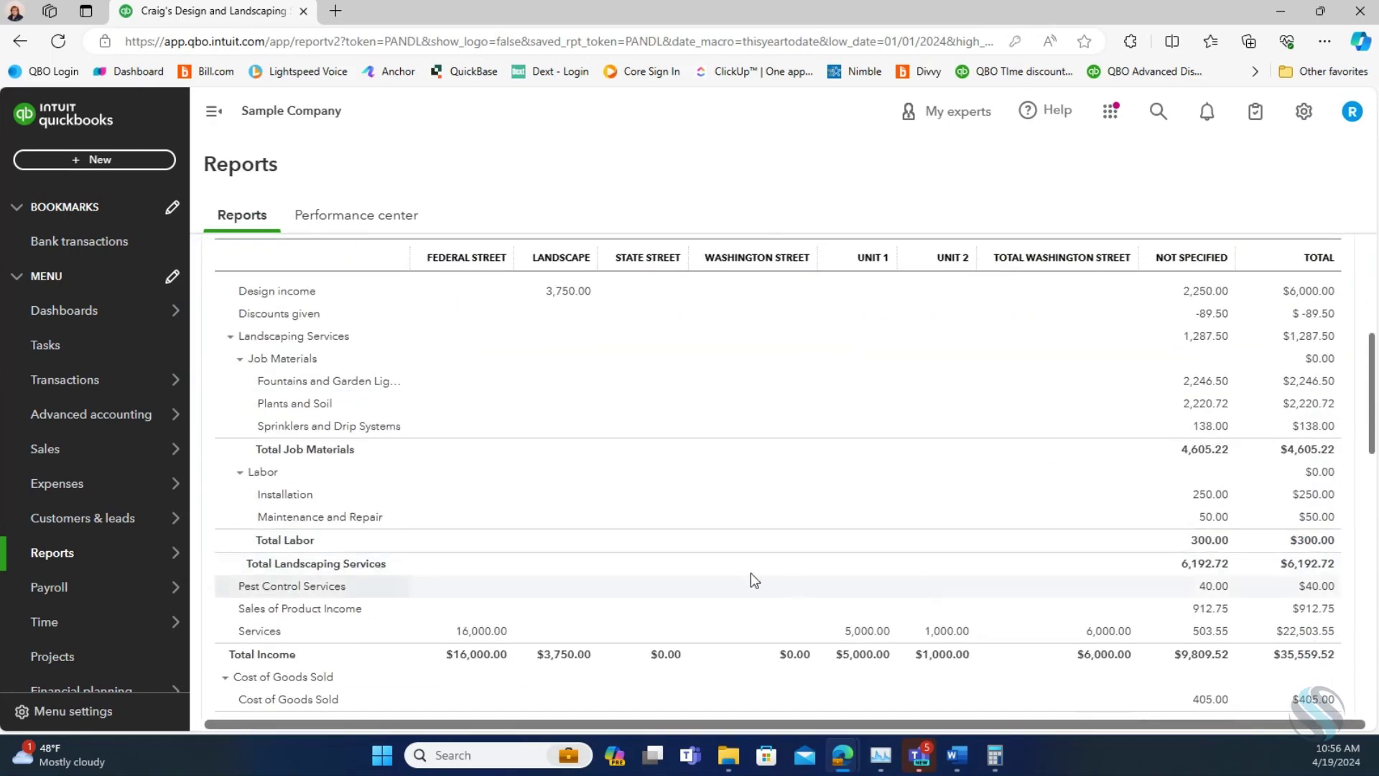
scroll(743, 569, "down", 2)
scroll(482, 347, "up", 10)
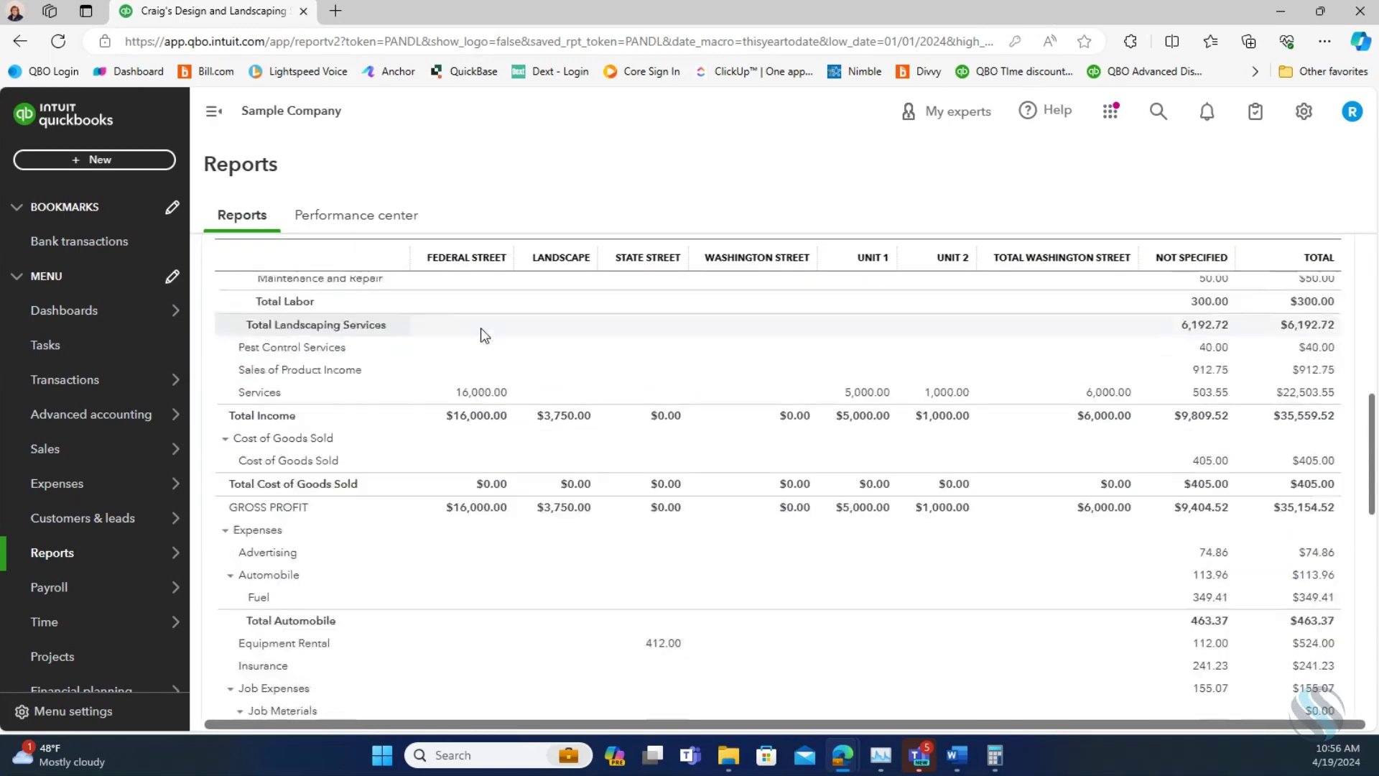
scroll(491, 329, "up", 1)
left_click(328, 349)
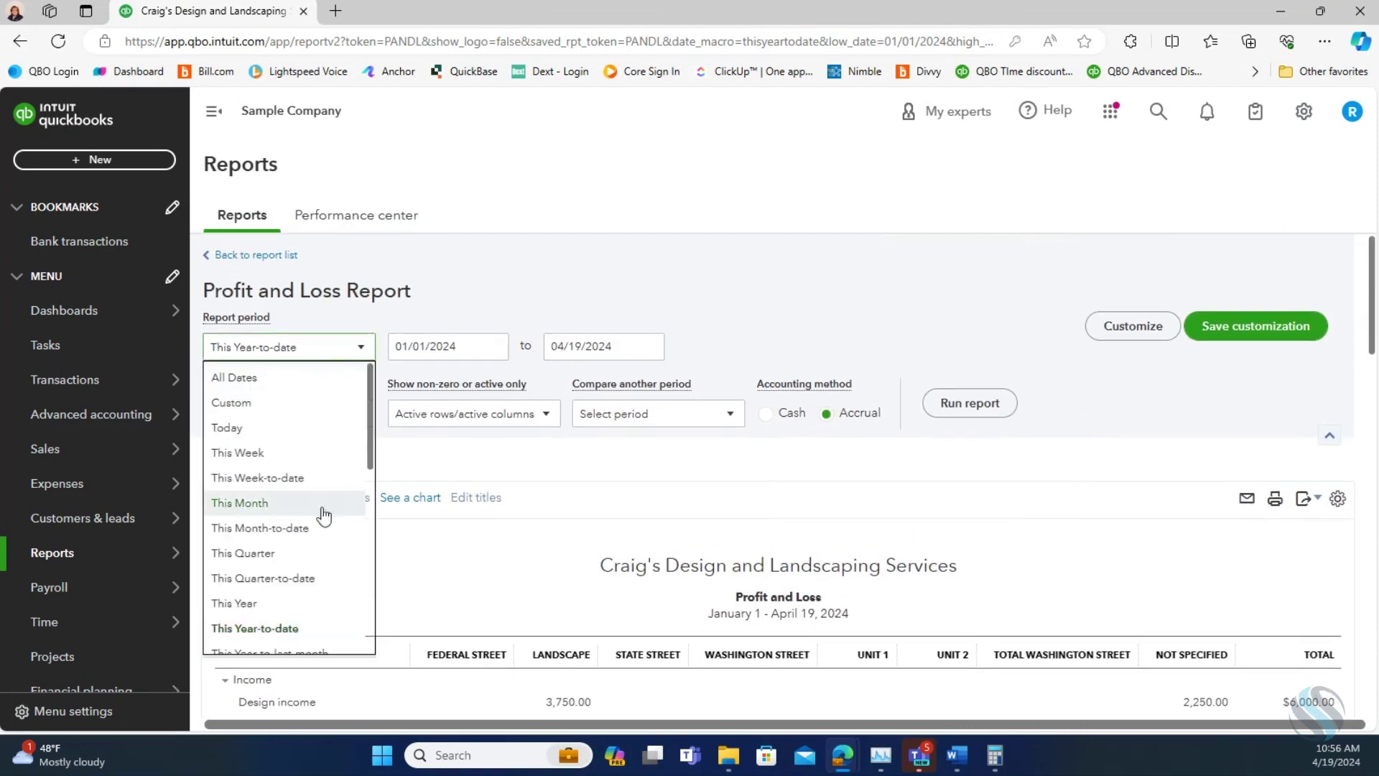
left_click(293, 502)
left_click(976, 417)
Step: Review the monthly figures by class, and set the report's display columns to Total Only
scroll(519, 509, "down", 3)
scroll(489, 487, "down", 1)
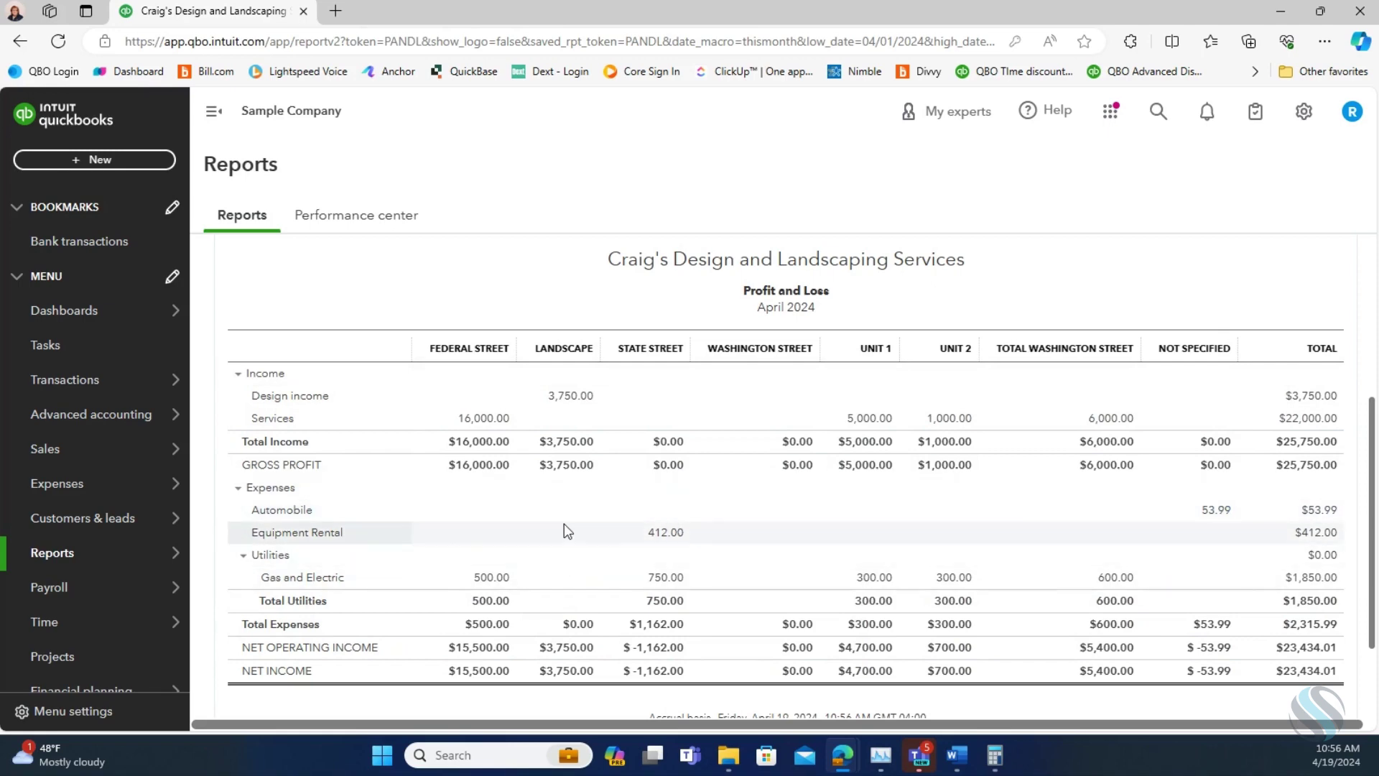
scroll(563, 524, "down", 1)
scroll(563, 524, "up", 5)
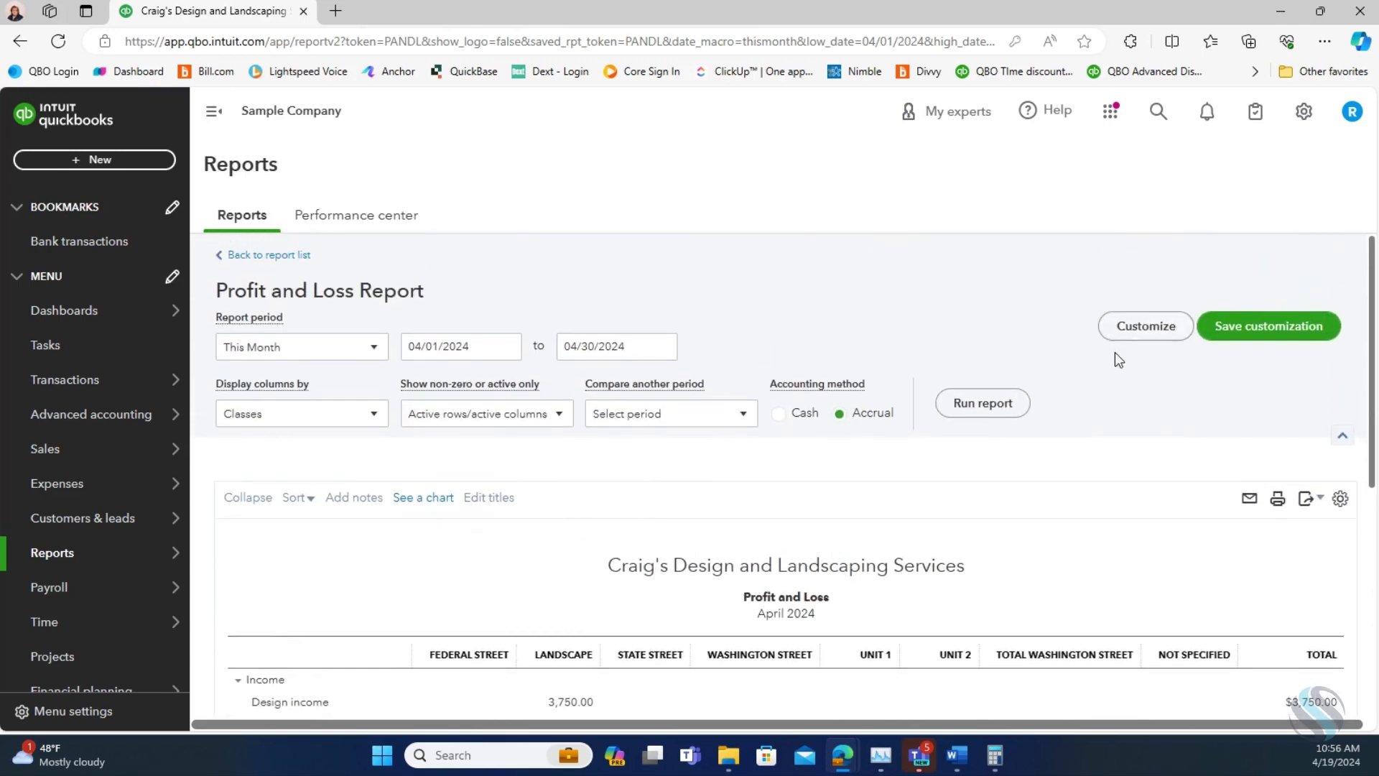
left_click(300, 422)
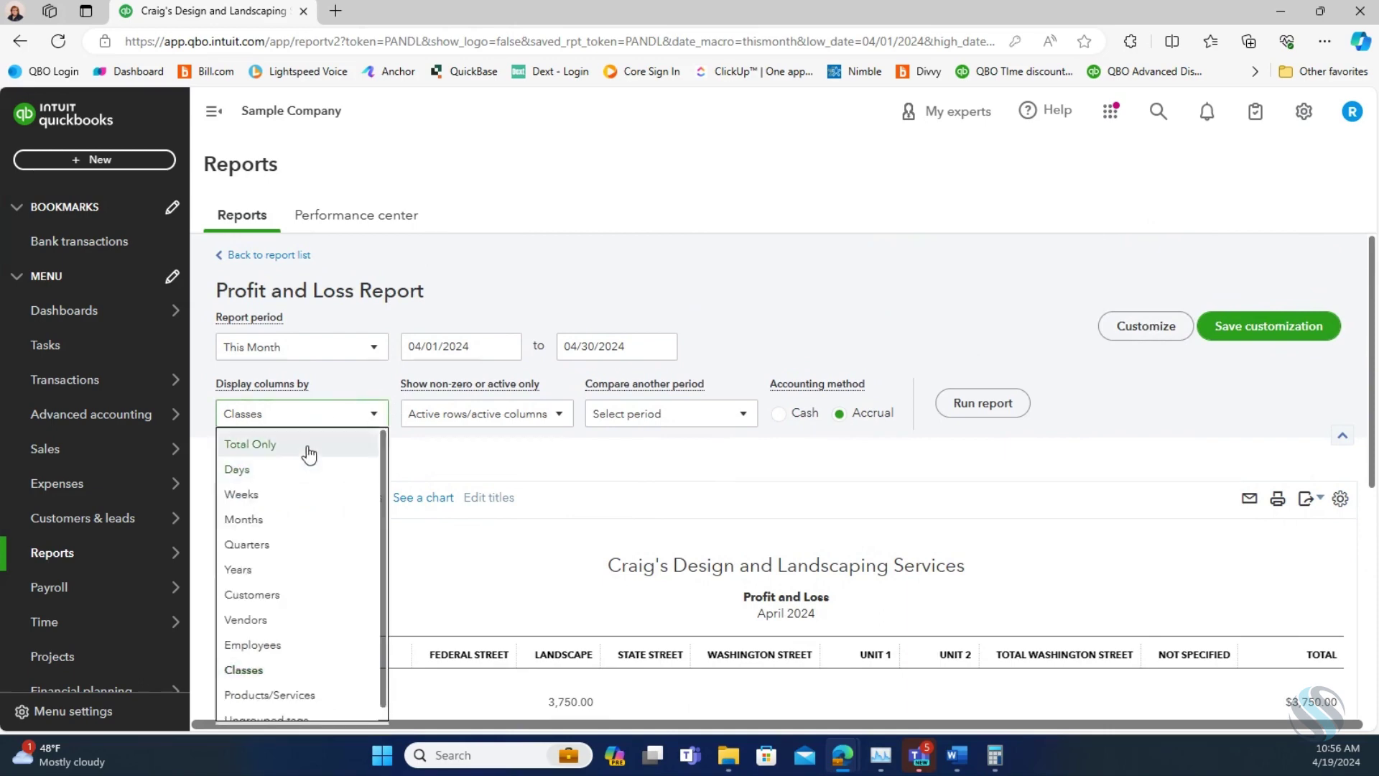
left_click(305, 445)
Step: Open the report's customization options and enable the Class filter
left_click(1132, 338)
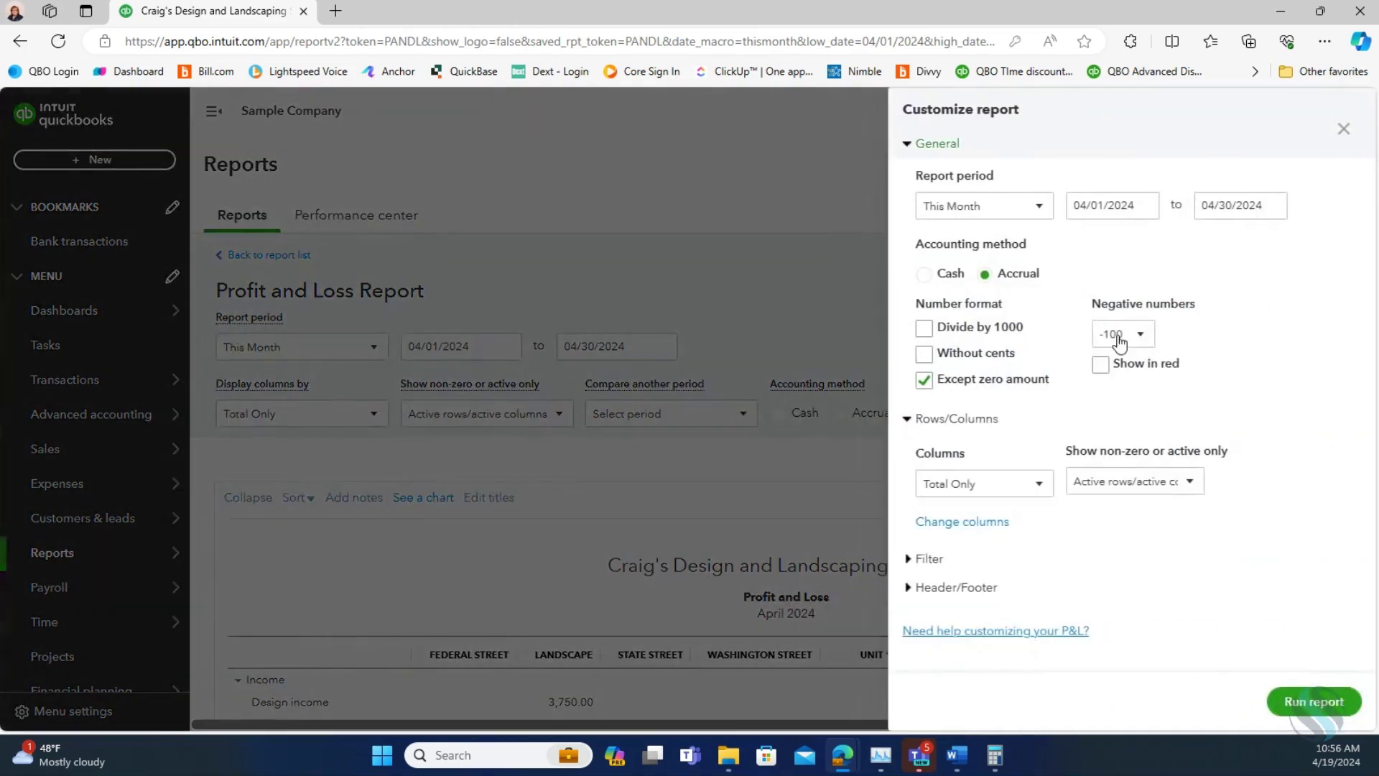
left_click(927, 559)
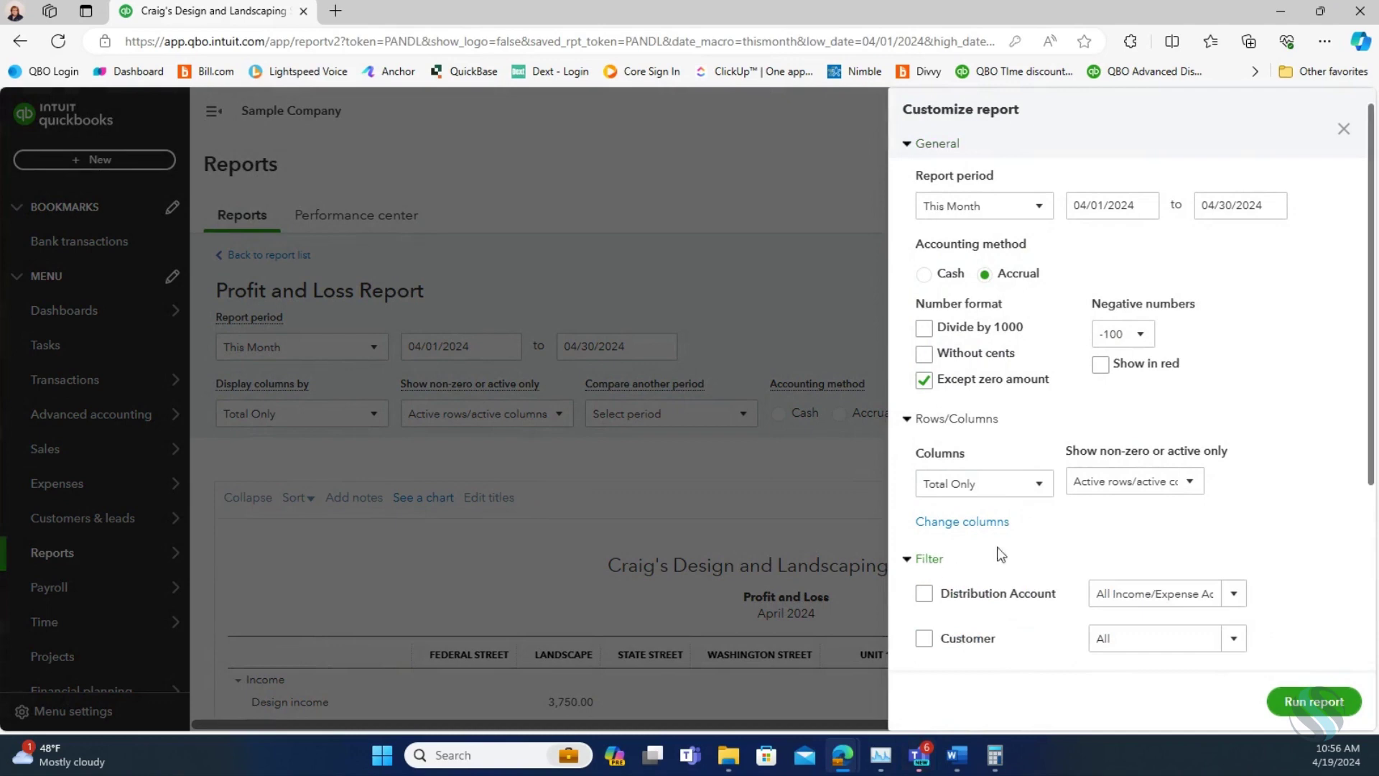
scroll(1009, 552, "down", 2)
left_click(924, 602)
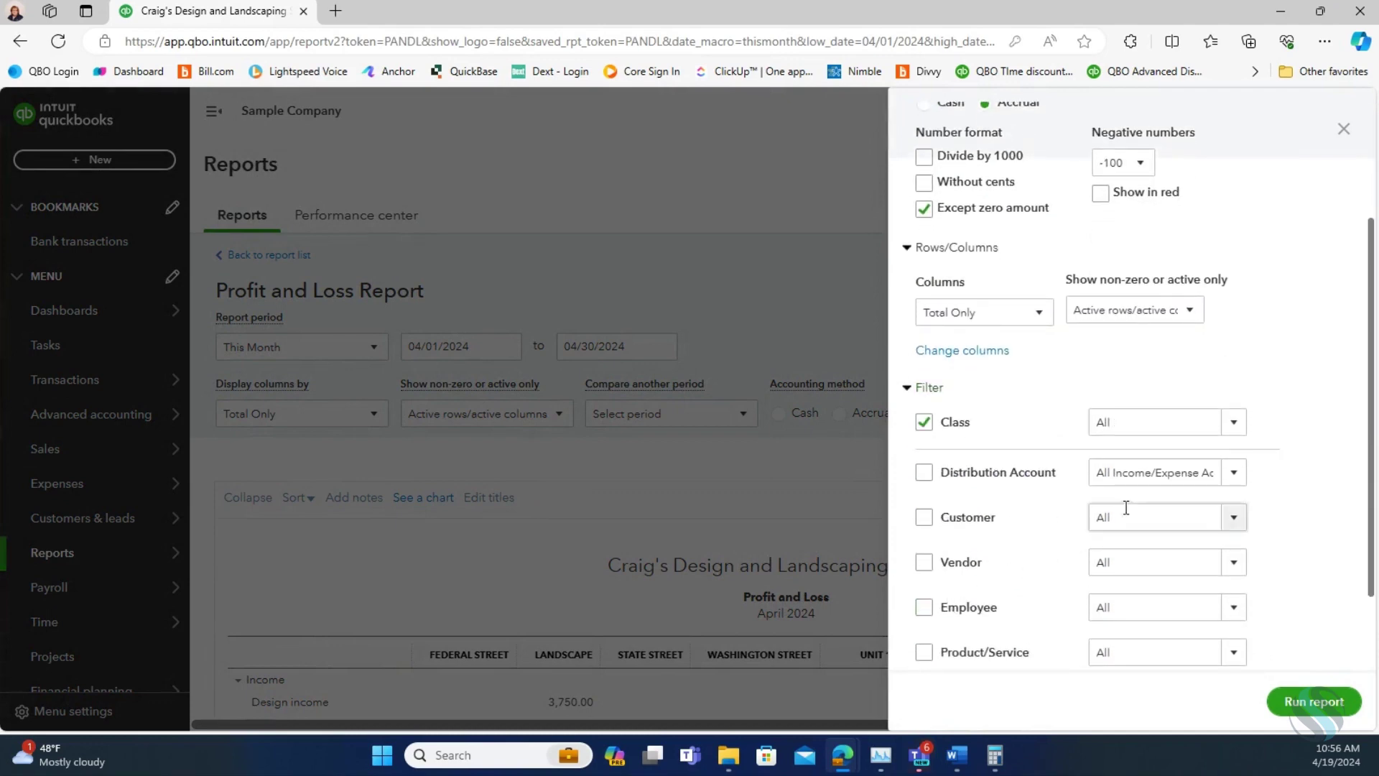
Step: Filter the report to the classes Washington Street, Washington Street:Unit 1 and Washington Street:Unit 2, and run it
left_click(1232, 423)
scroll(1192, 614, "down", 2)
left_click(1105, 650)
left_click(1103, 684)
left_click(1104, 714)
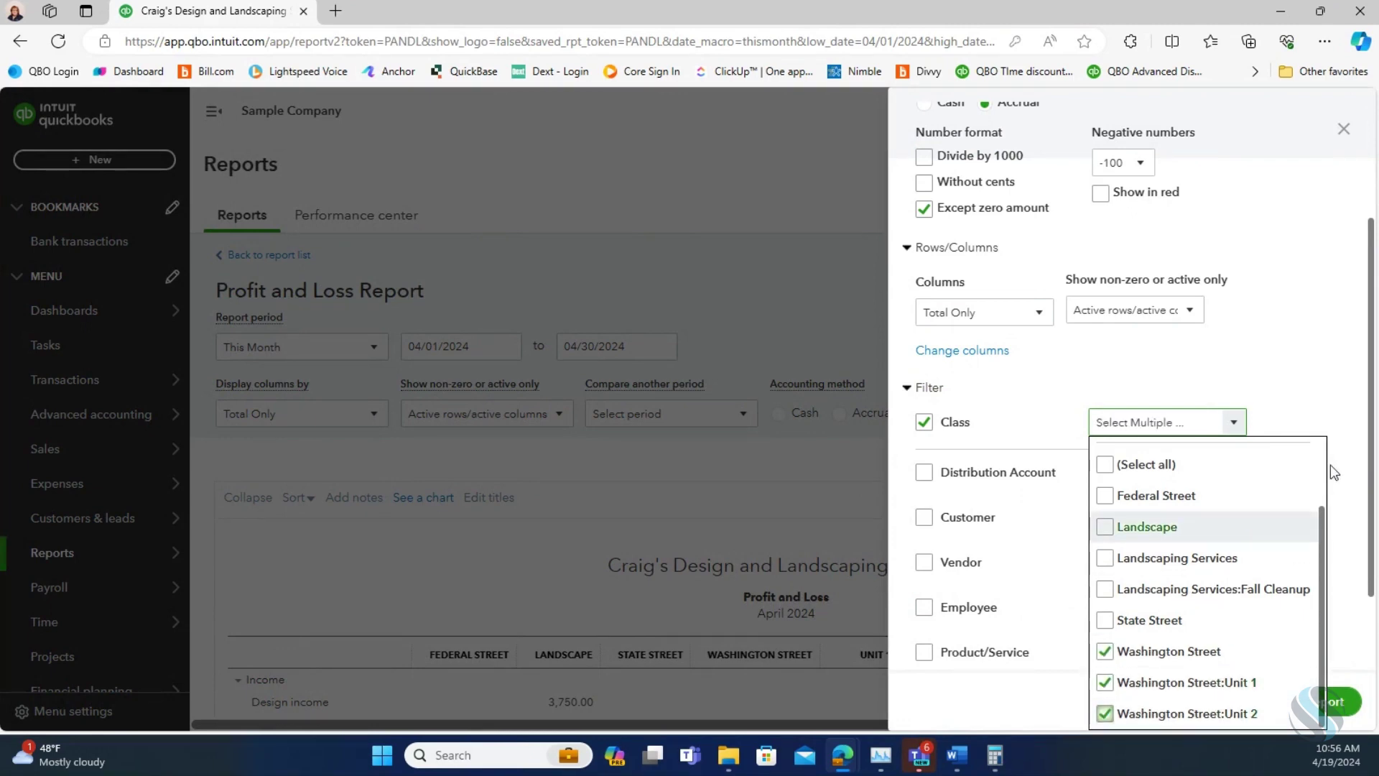
left_click(1343, 406)
left_click(1304, 707)
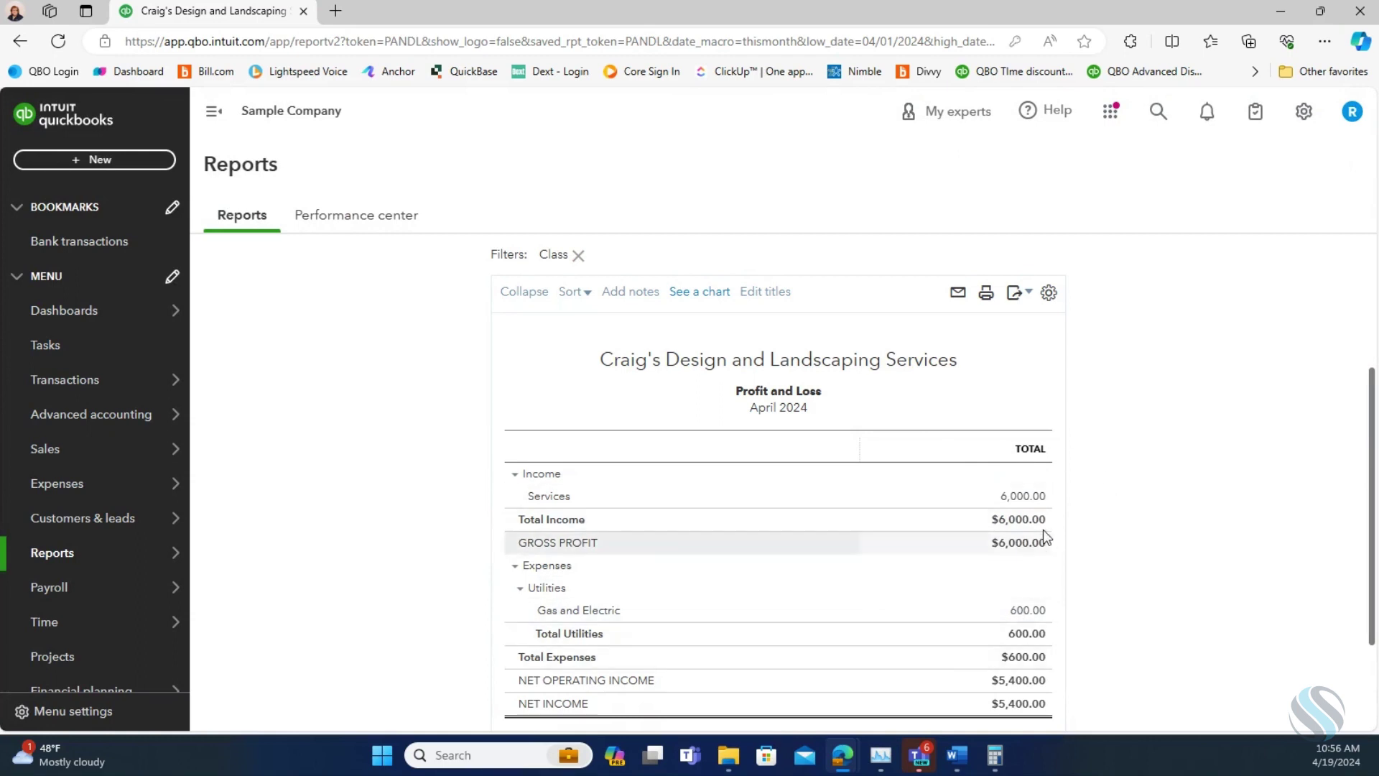
scroll(993, 714, "down", 1)
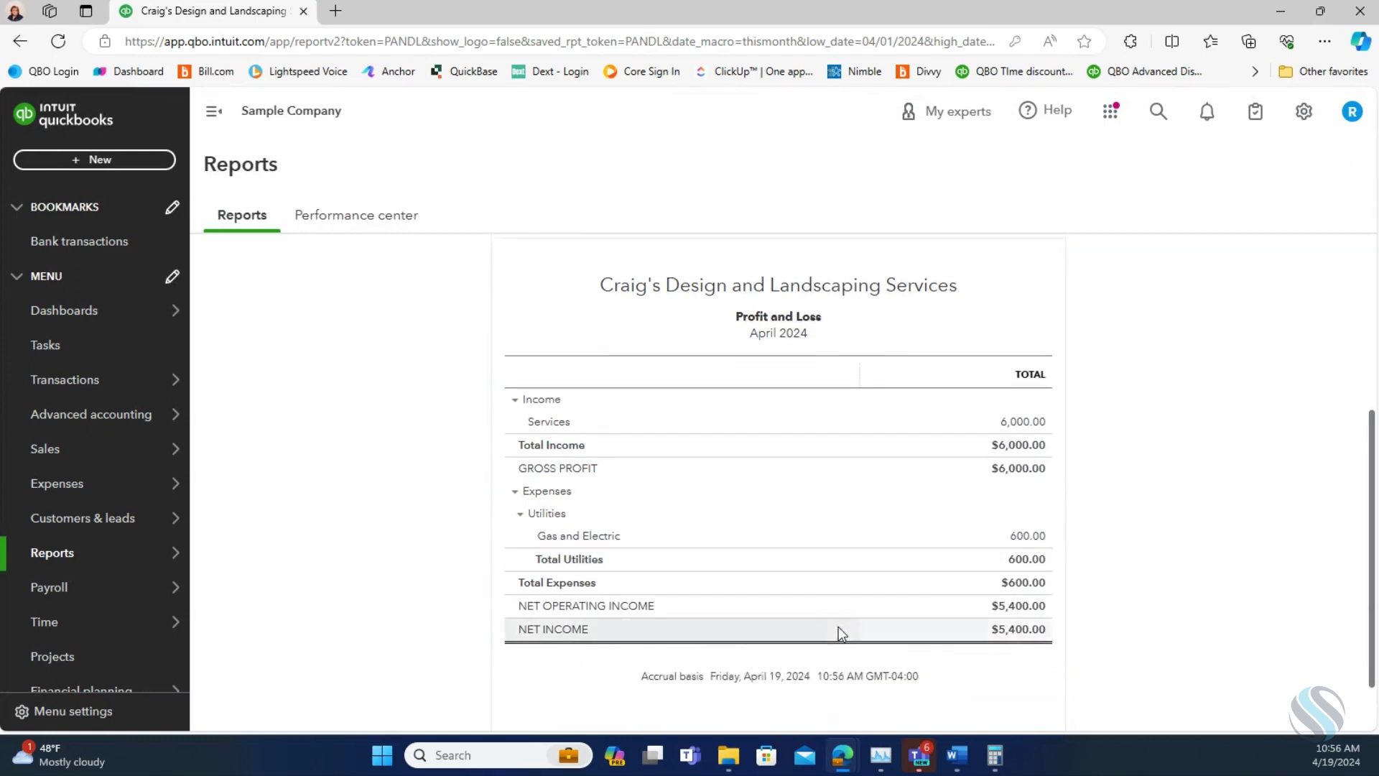
scroll(837, 626, "up", 2)
scroll(442, 502, "up", 2)
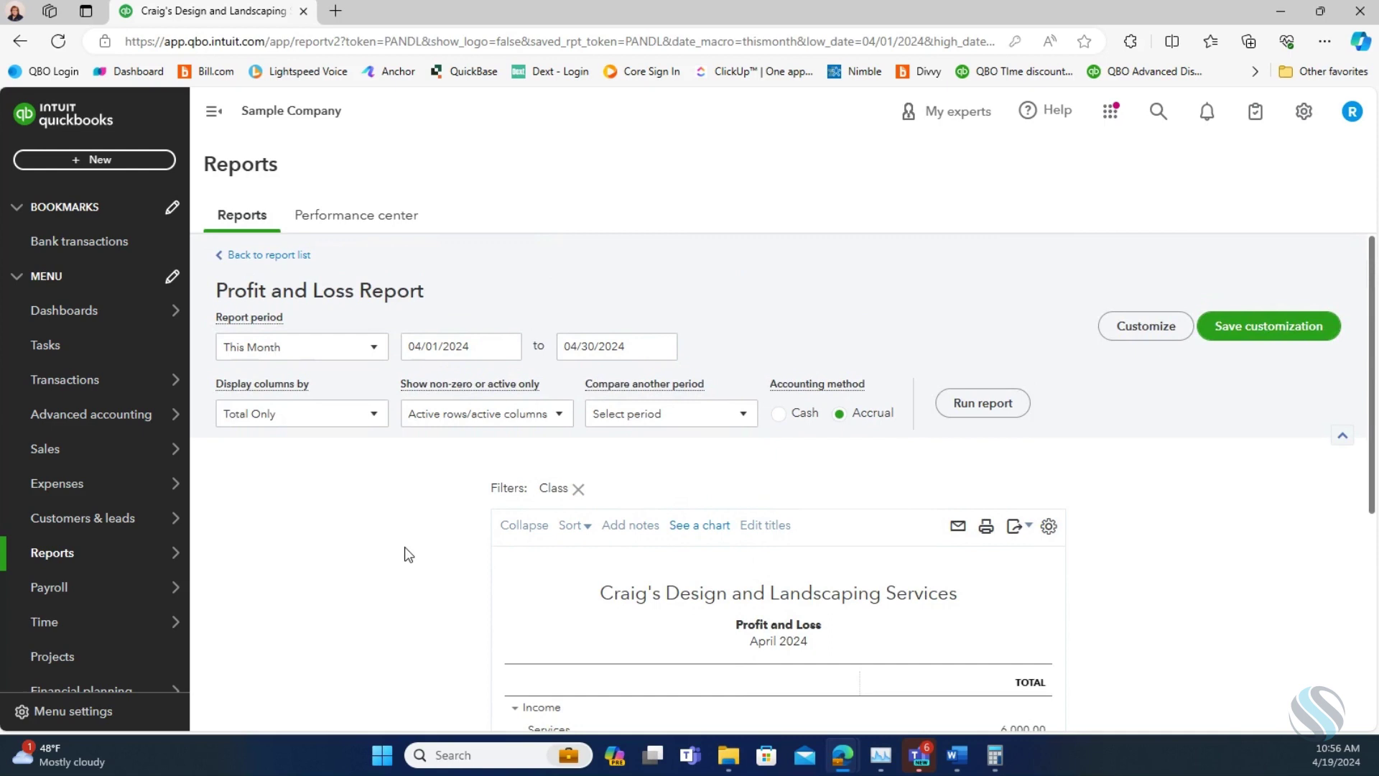